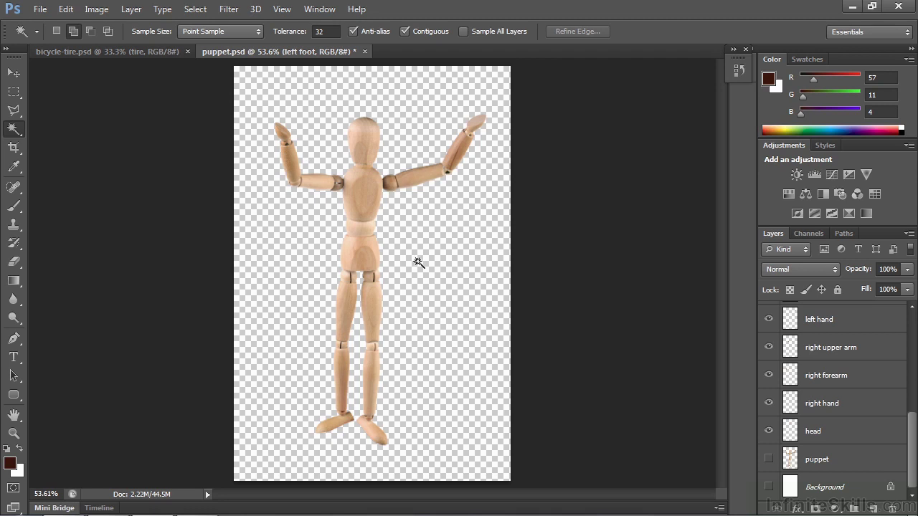
Toggle the right forearm, right hand and head layers off and on to check each separate body part.
{"action": "left_click", "coordinate": [769, 375]}
{"action": "left_click", "coordinate": [769, 375]}
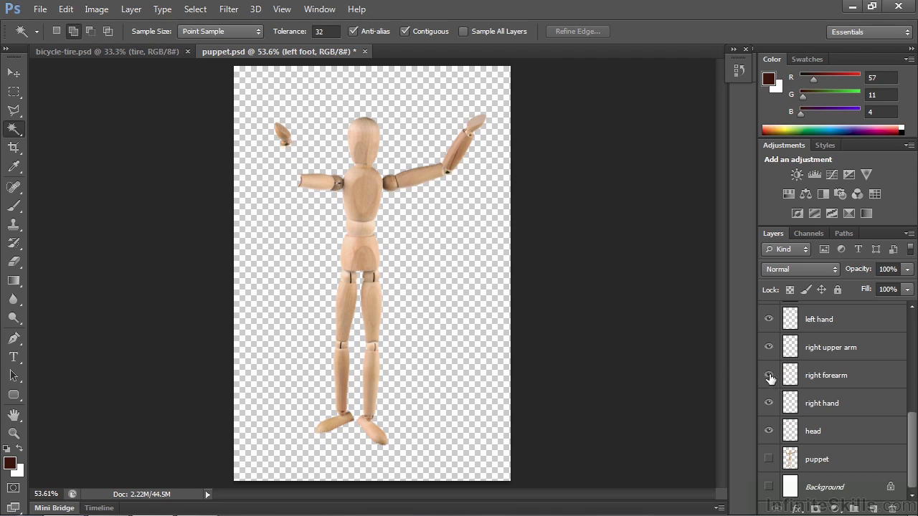
{"action": "left_click", "coordinate": [769, 375]}
{"action": "left_click", "coordinate": [769, 375]}
{"action": "left_click", "coordinate": [769, 403]}
{"action": "left_click", "coordinate": [768, 403]}
{"action": "left_click", "coordinate": [769, 431]}
{"action": "left_click", "coordinate": [769, 431]}
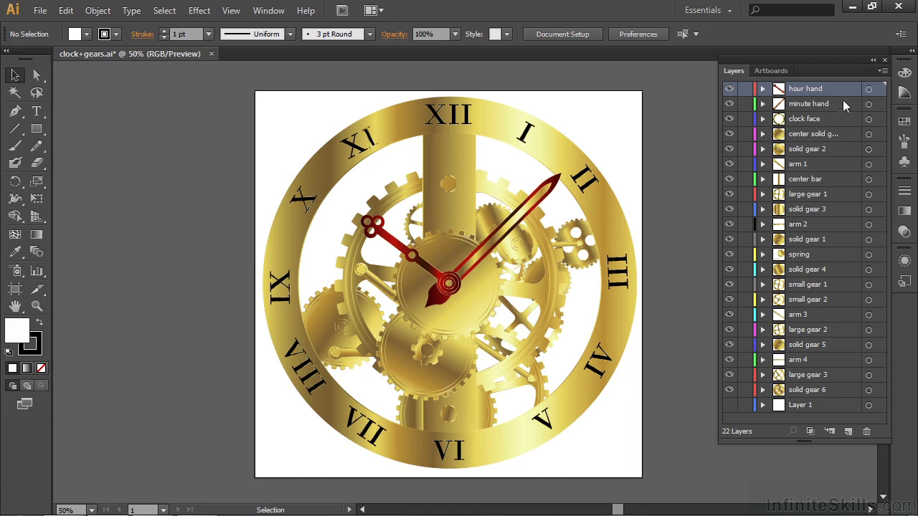
In Illustrator, examine the layer commands for clock+gears.ai, including Release to Layers (Sequence) and Release to Layers (Build).
{"action": "left_click", "coordinate": [884, 71]}
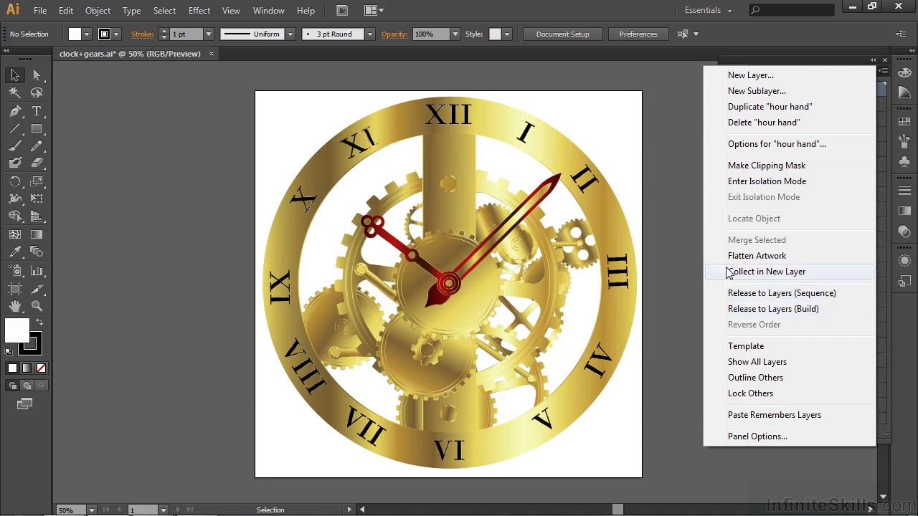
{"action": "left_click", "coordinate": [690, 252]}
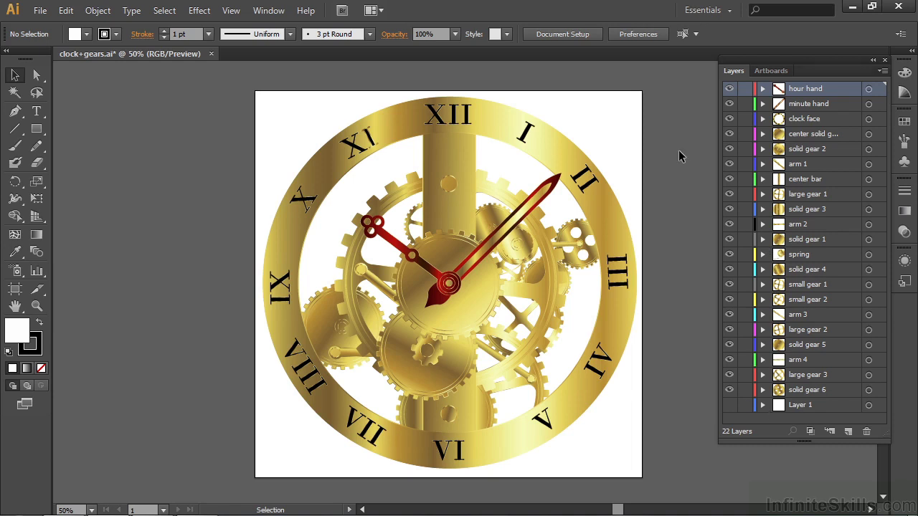
{"action": "left_click", "coordinate": [882, 71]}
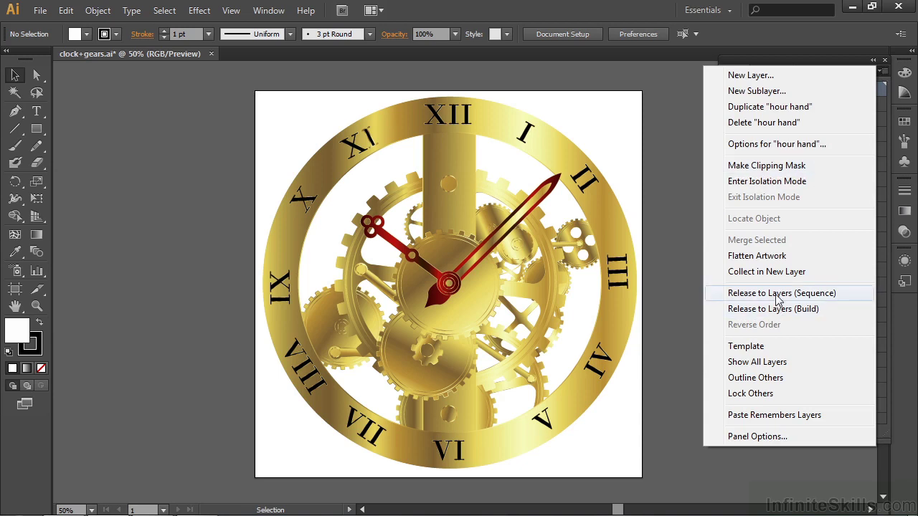
{"action": "left_click", "coordinate": [694, 236]}
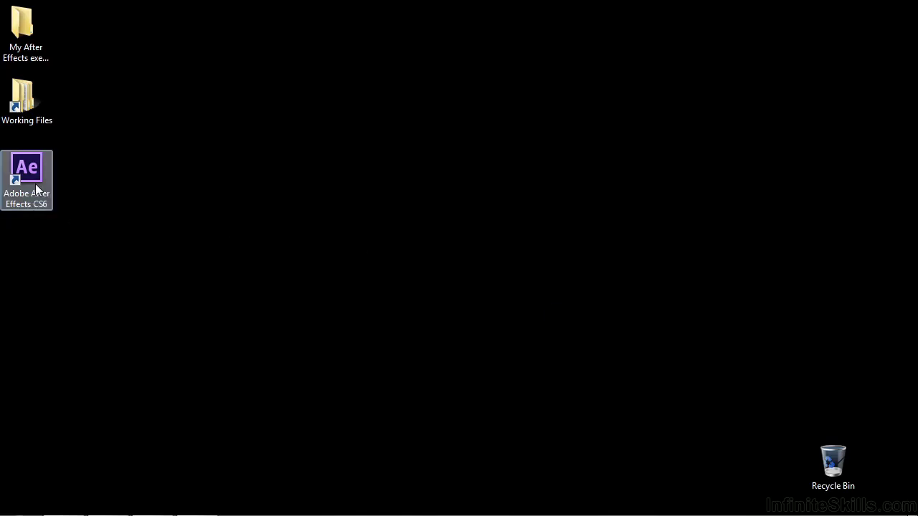
Launch Adobe After Effects CS6 from the desktop and dismiss its welcome screen.
{"action": "double_click", "coordinate": [35, 184]}
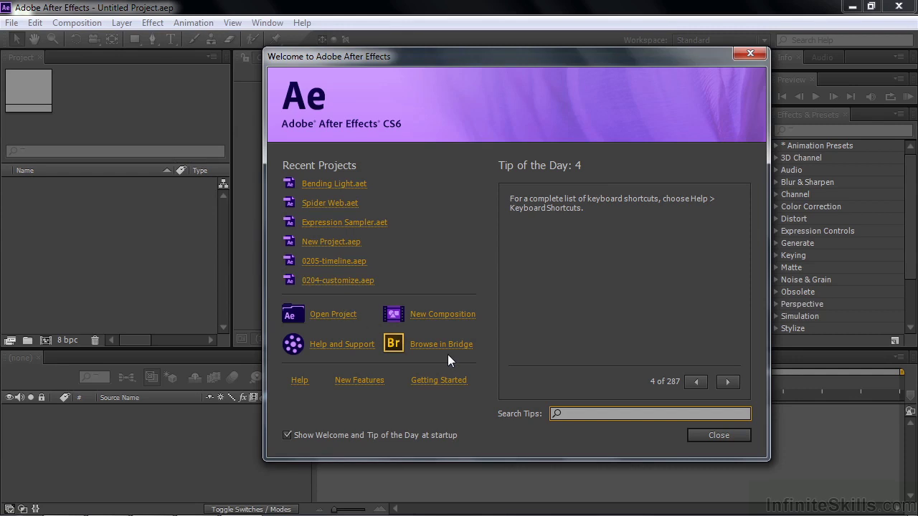
{"action": "left_click", "coordinate": [709, 435]}
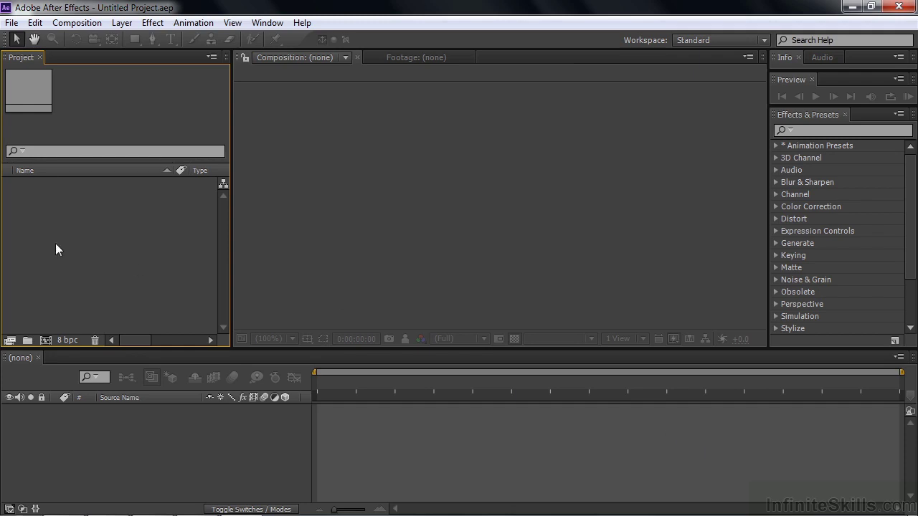
{"action": "left_click", "coordinate": [12, 22]}
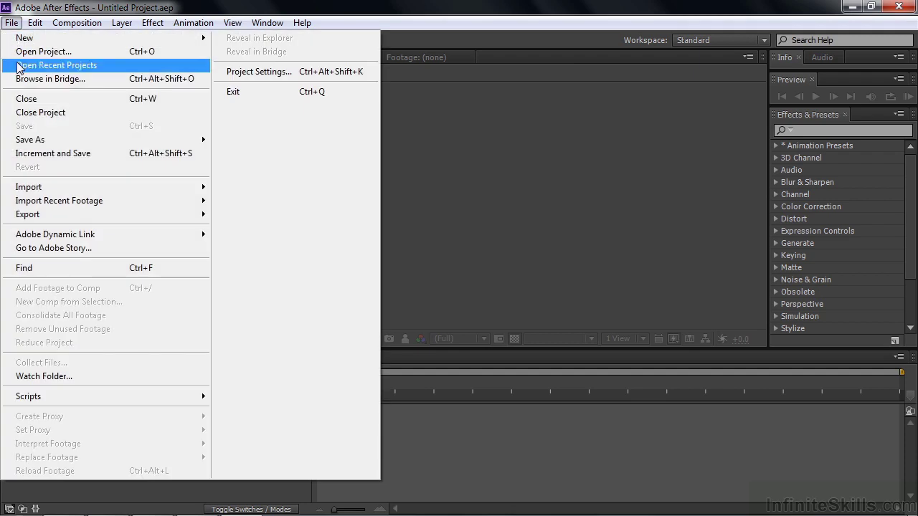
{"action": "mouse_move", "coordinate": [21, 188]}
{"action": "left_click", "coordinate": [590, 127]}
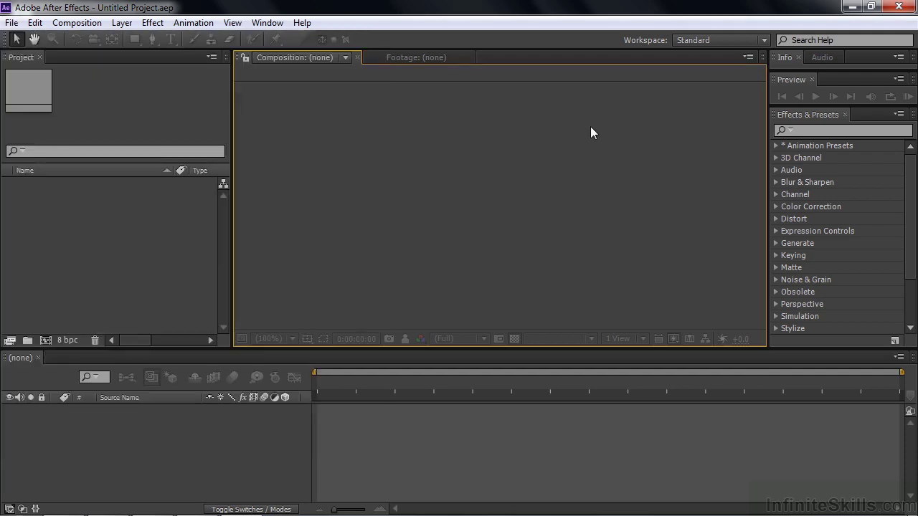
Import puppet.psd, clock+gears.ai and colorful-bowls.jpg together as footage from the PhotoSpin-assets folder.
{"action": "double_click", "coordinate": [43, 243]}
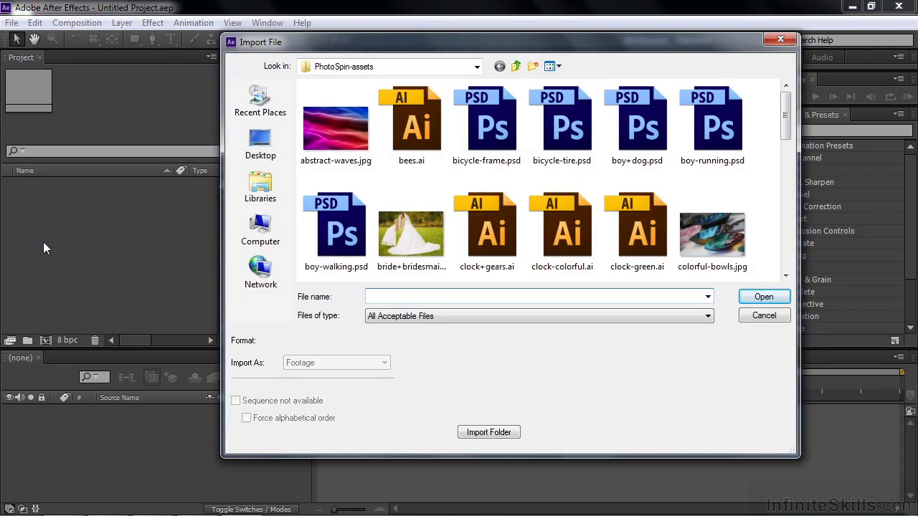
{"action": "left_click_drag", "start_coordinate": [787, 119], "coordinate": [794, 239]}
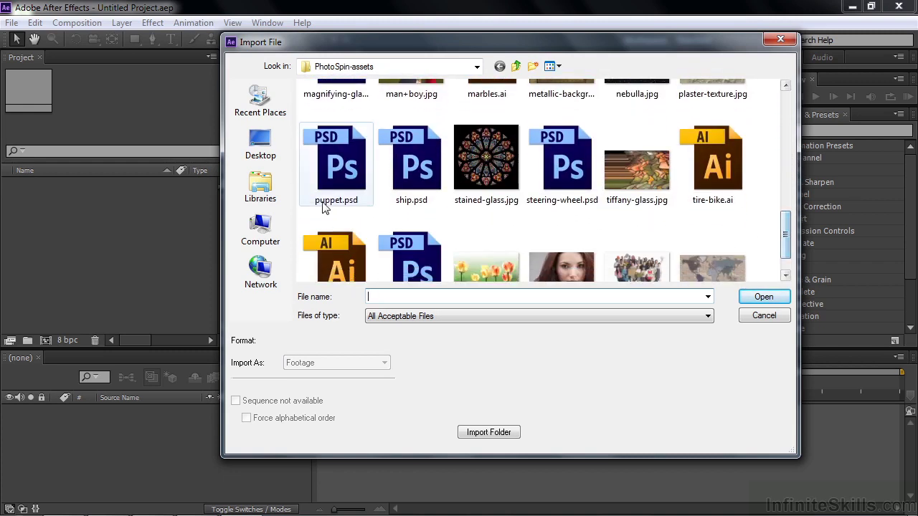
{"action": "left_click", "coordinate": [320, 172]}
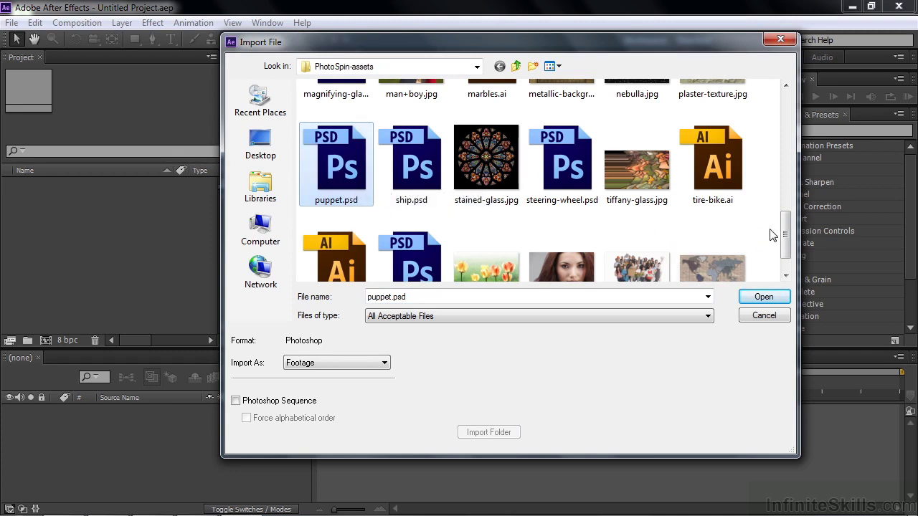
{"action": "scroll", "coordinate": [785, 239], "scroll_direction": "up", "scroll_amount": 1}
{"action": "left_click_drag", "start_coordinate": [785, 239], "coordinate": [791, 136]}
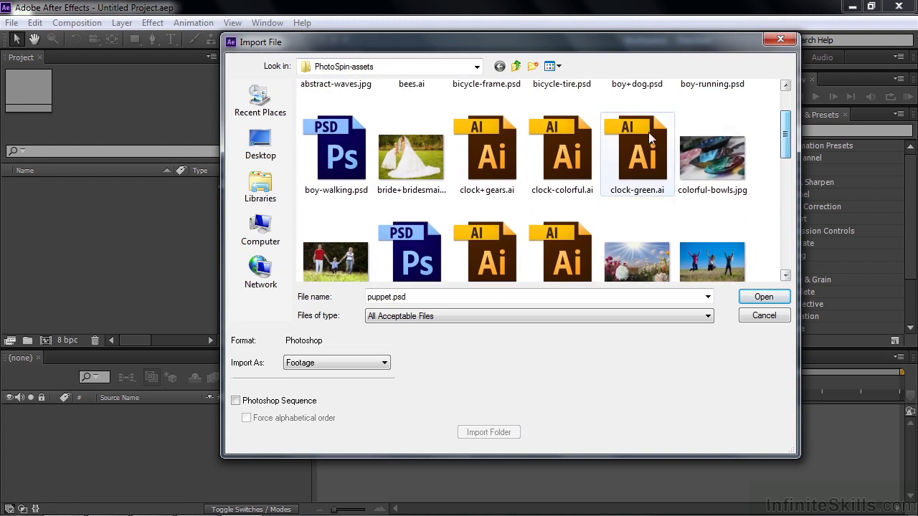
{"action": "left_click", "coordinate": [490, 156], "text": "ctrl"}
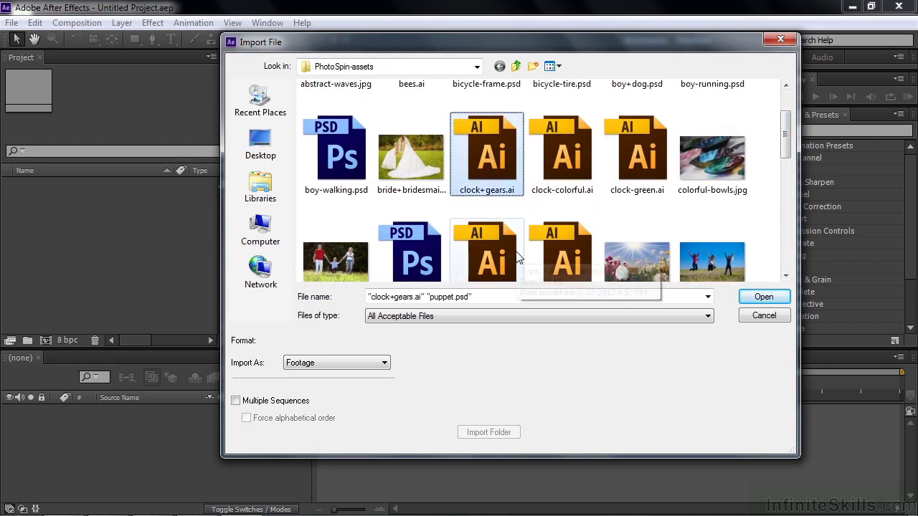
{"action": "left_click", "coordinate": [726, 192], "text": "ctrl"}
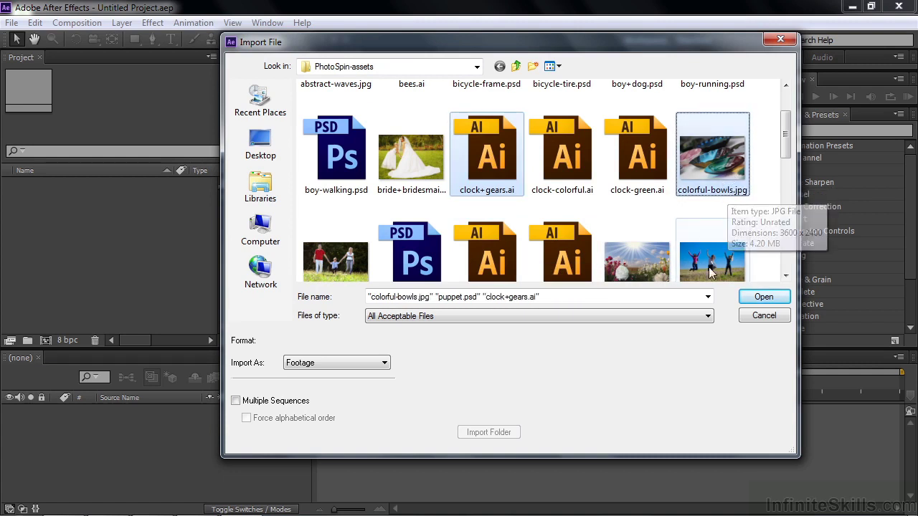
{"action": "left_click", "coordinate": [762, 297]}
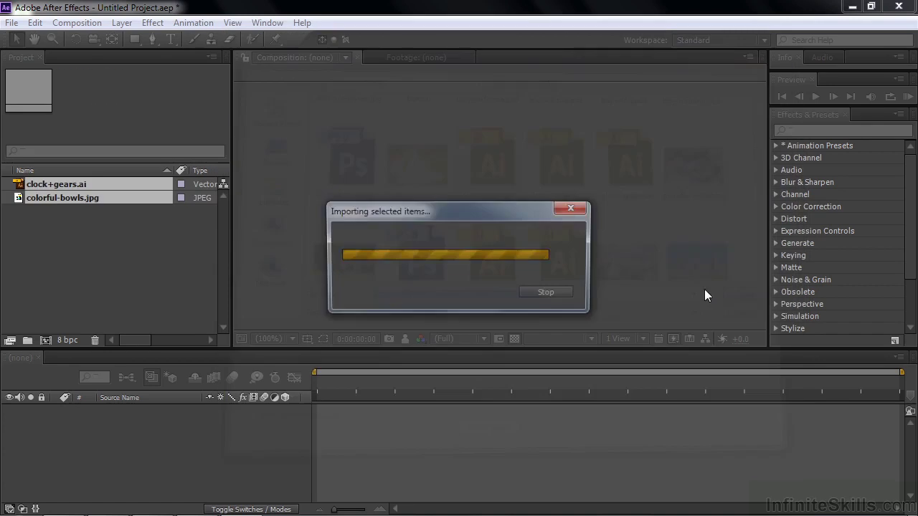
{"action": "left_click", "coordinate": [157, 295]}
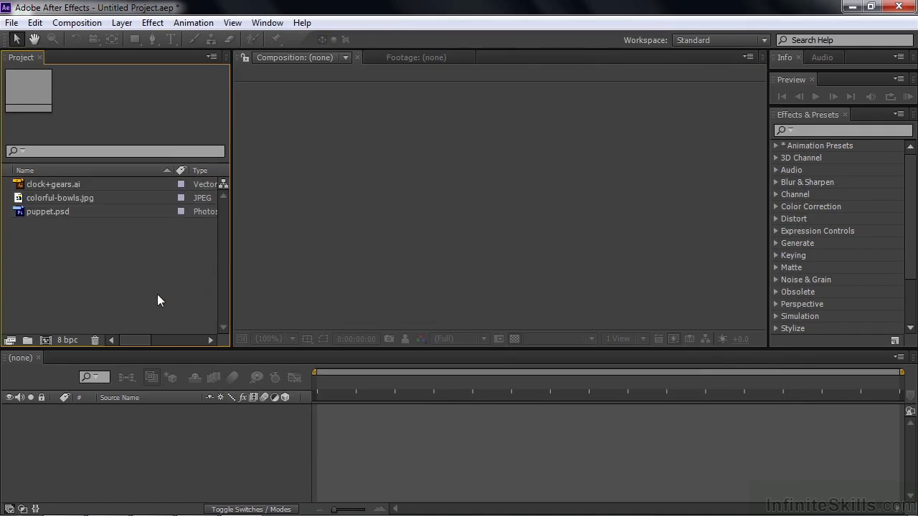
Create a composition from the puppet.psd footage and shift its single layer slightly in the frame.
{"action": "left_click", "coordinate": [21, 213]}
{"action": "left_click_drag", "start_coordinate": [21, 214], "coordinate": [46, 340]}
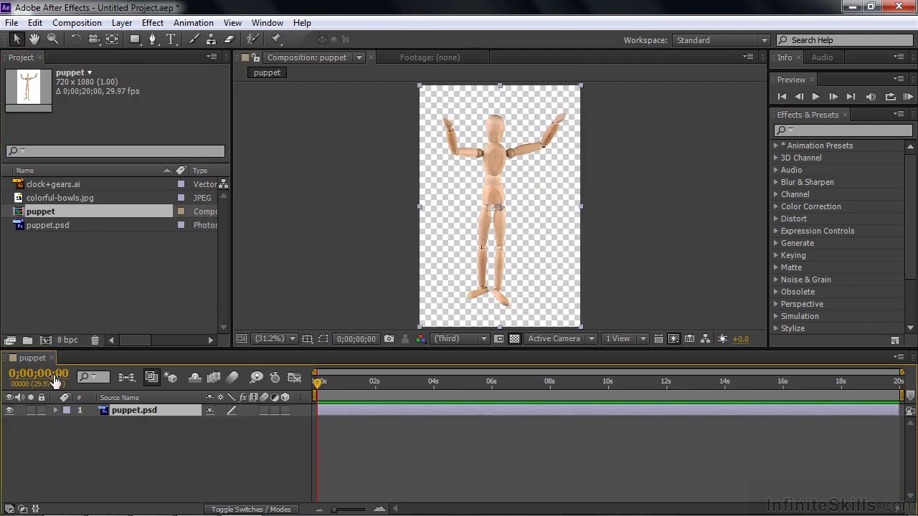
{"action": "left_click", "coordinate": [55, 410]}
{"action": "left_click", "coordinate": [55, 410]}
{"action": "mouse_move", "coordinate": [495, 208]}
{"action": "left_mouse_down"}
{"action": "mouse_move", "coordinate": [474, 248]}
{"action": "mouse_move", "coordinate": [463, 215]}
{"action": "mouse_move", "coordinate": [509, 199]}
{"action": "mouse_move", "coordinate": [498, 203]}
{"action": "left_mouse_up"}
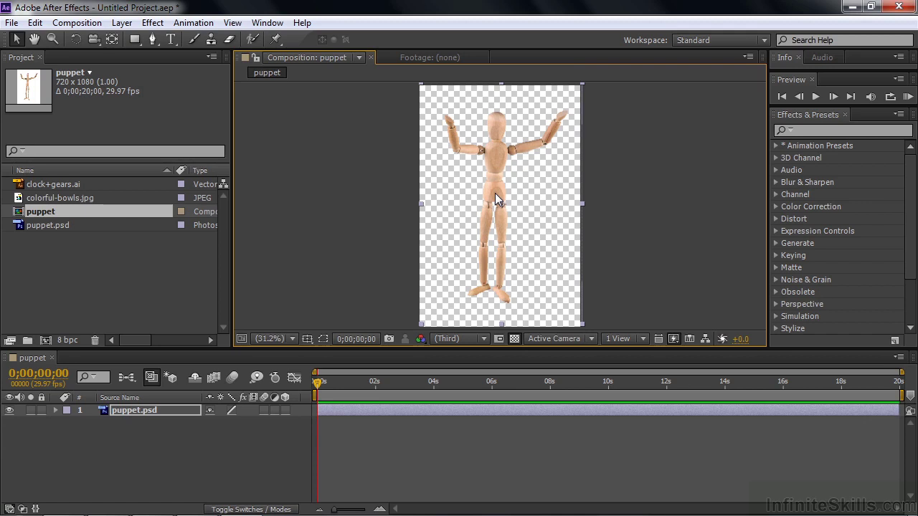
{"action": "left_click", "coordinate": [45, 253]}
Create a composition from the clock+gears.ai footage and shift its single layer slightly in the frame.
{"action": "left_click_drag", "start_coordinate": [26, 185], "coordinate": [45, 339]}
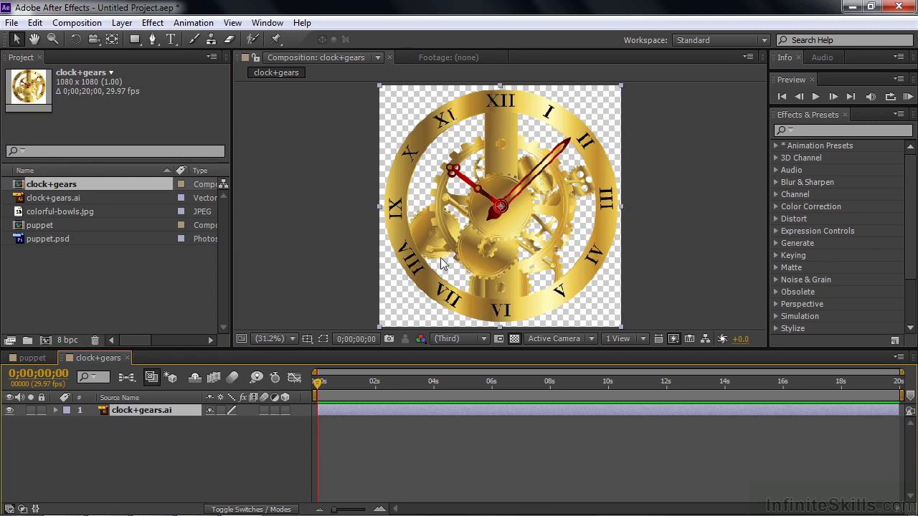
{"action": "mouse_move", "coordinate": [489, 215]}
{"action": "left_mouse_down"}
{"action": "mouse_move", "coordinate": [443, 264]}
{"action": "mouse_move", "coordinate": [466, 236]}
{"action": "mouse_move", "coordinate": [499, 226]}
{"action": "mouse_move", "coordinate": [492, 220]}
{"action": "left_mouse_up"}
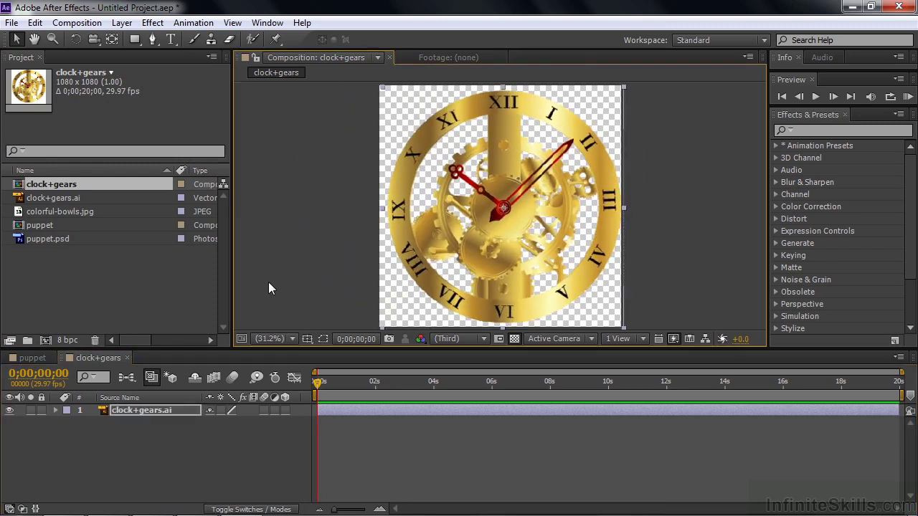
Delete all footage items and compositions from the project.
{"action": "left_click_drag", "start_coordinate": [165, 296], "coordinate": [28, 188]}
{"action": "key", "text": "Delete"}
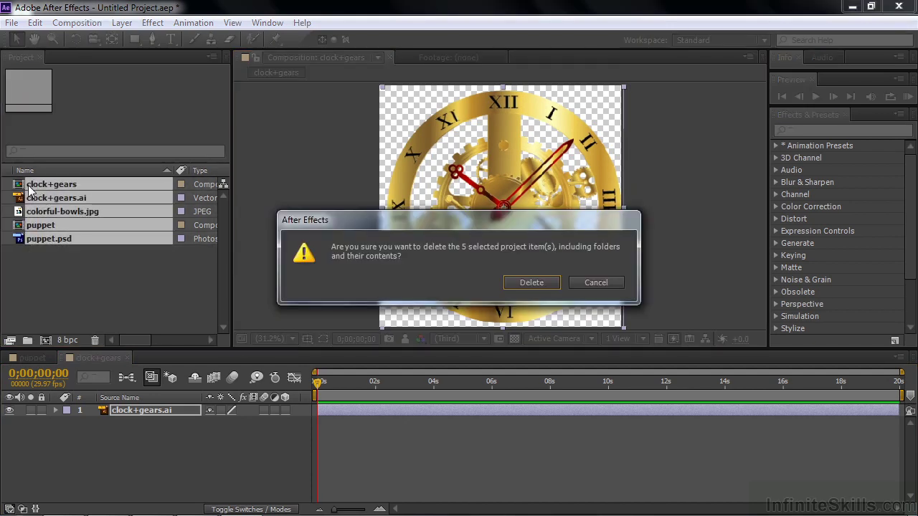
{"action": "left_click", "coordinate": [530, 279]}
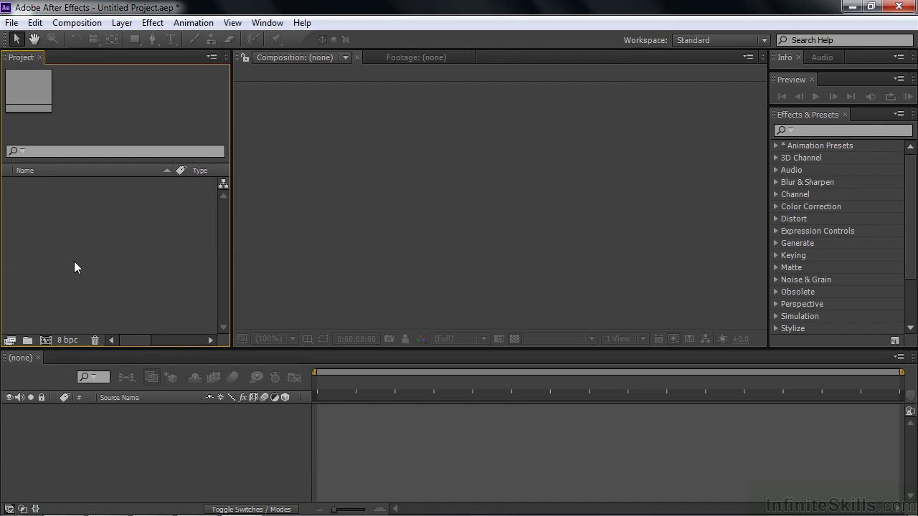
Import puppet.psd with import kind Composition and Editable Layer Styles.
{"action": "double_click", "coordinate": [75, 262]}
{"action": "left_click_drag", "start_coordinate": [785, 134], "coordinate": [794, 249]}
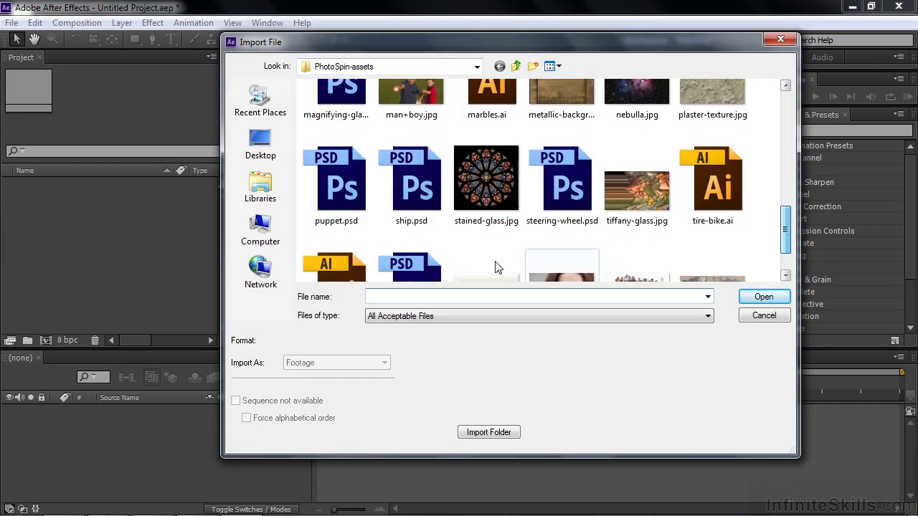
{"action": "left_click", "coordinate": [356, 195]}
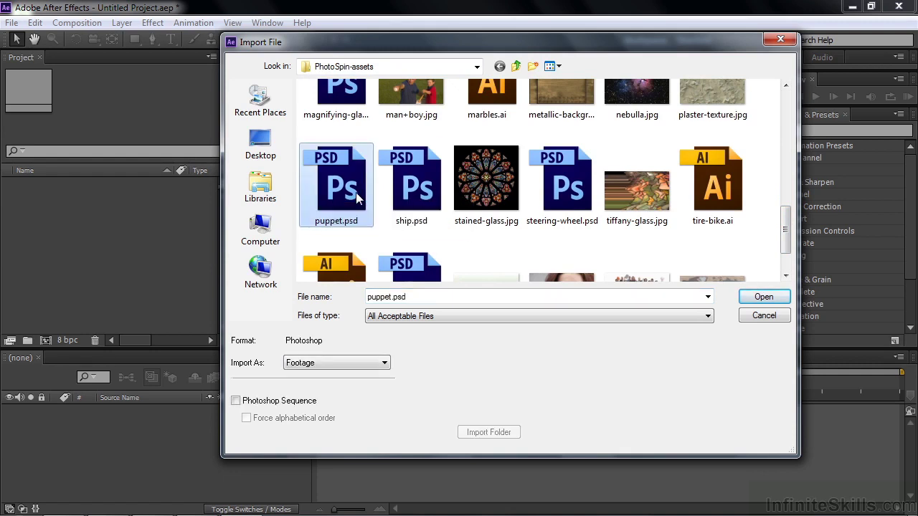
{"action": "left_click", "coordinate": [384, 363]}
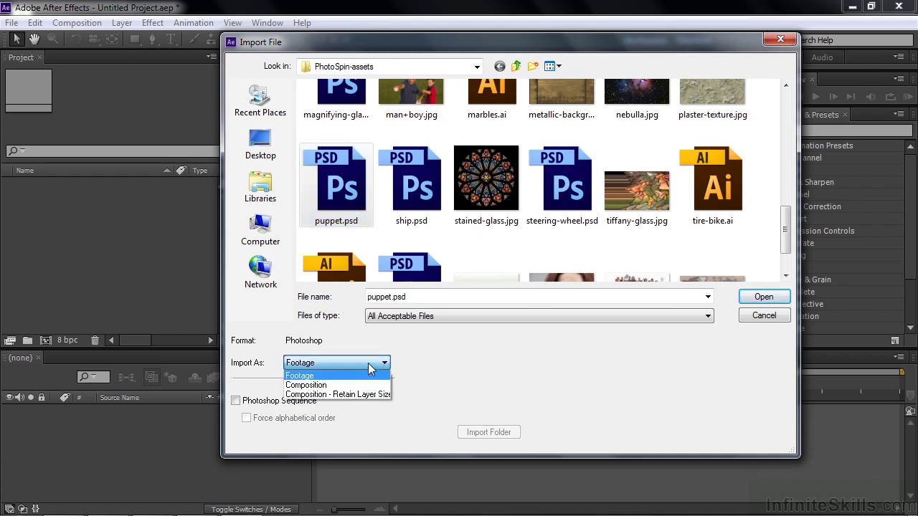
{"action": "left_click", "coordinate": [370, 368]}
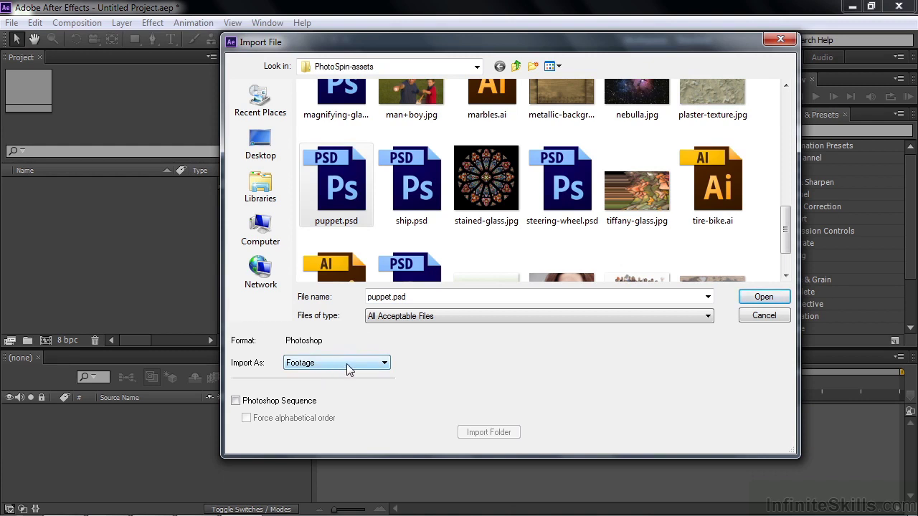
{"action": "double_click", "coordinate": [345, 188]}
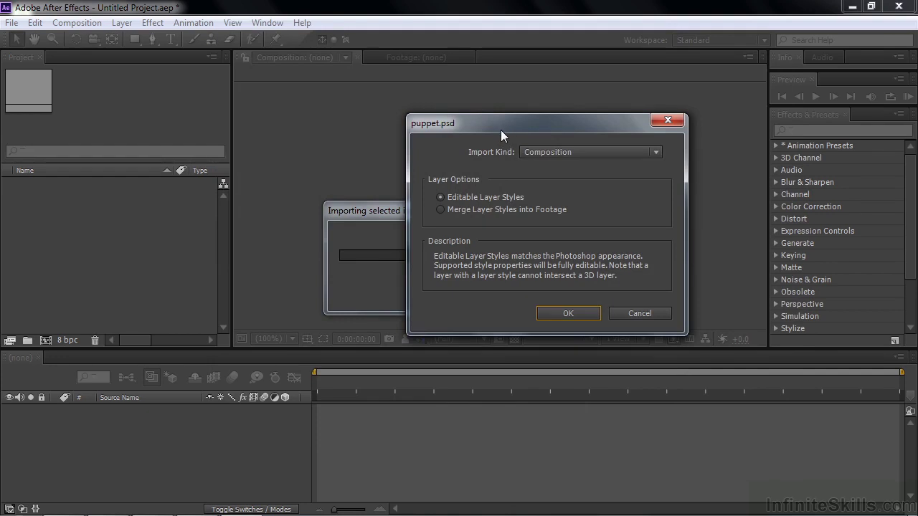
{"action": "left_click", "coordinate": [656, 153]}
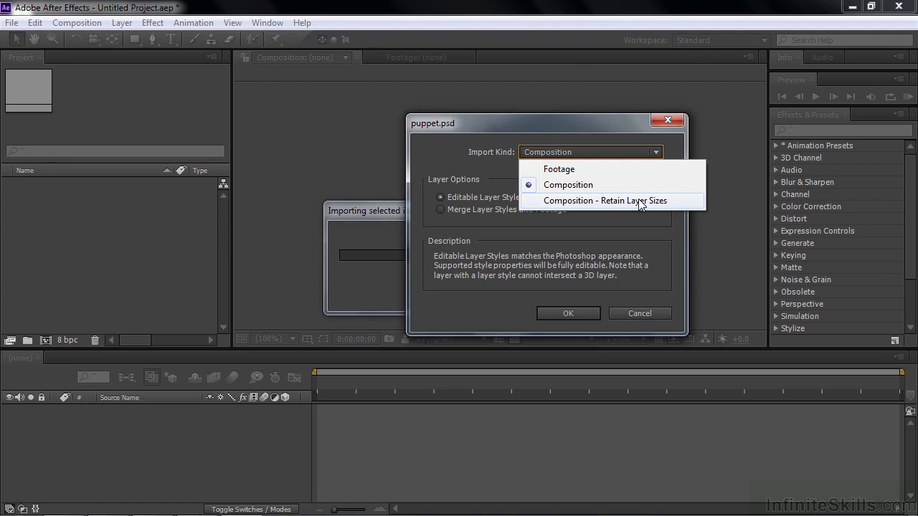
{"action": "left_click", "coordinate": [582, 185]}
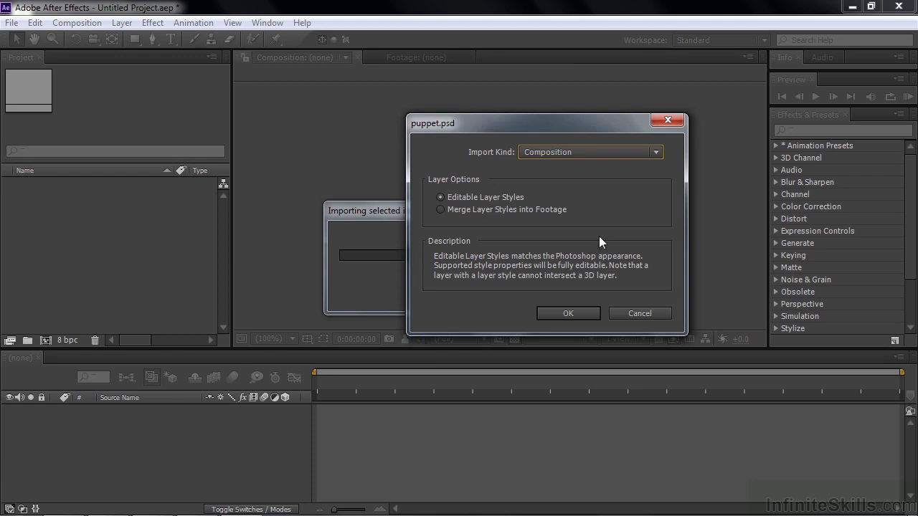
{"action": "left_click", "coordinate": [585, 310]}
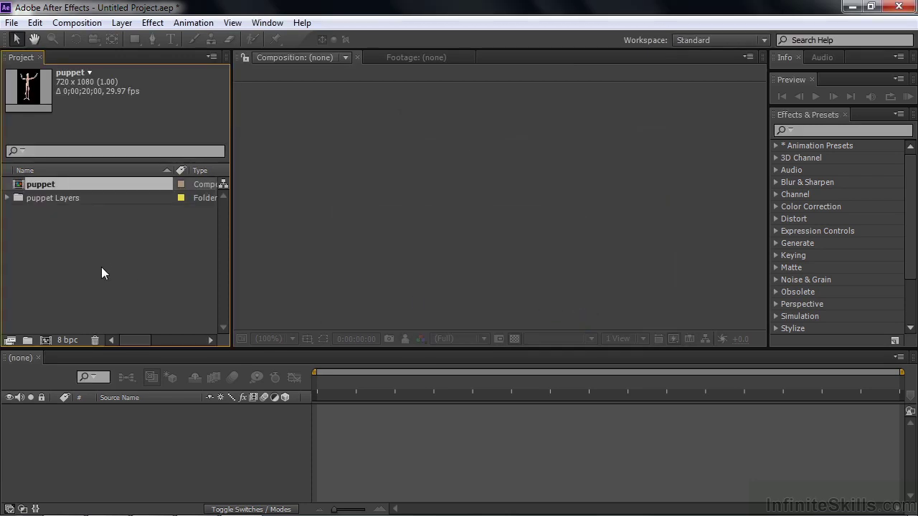
Check the puppet Layers folder and open the puppet composition in the timeline.
{"action": "left_click", "coordinate": [8, 197]}
{"action": "left_click", "coordinate": [7, 184]}
{"action": "double_click", "coordinate": [18, 187]}
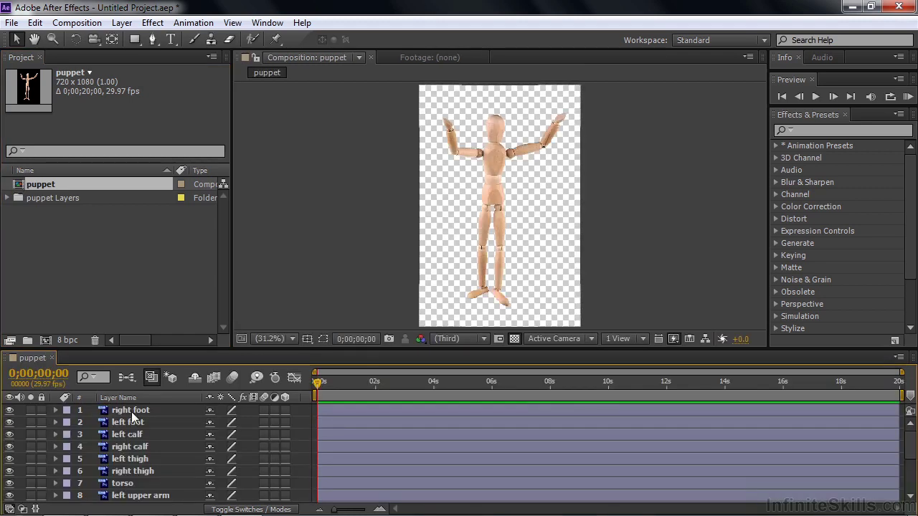
Show the rotation of the right calf layer and set it to -1.0°.
{"action": "left_click", "coordinate": [122, 450]}
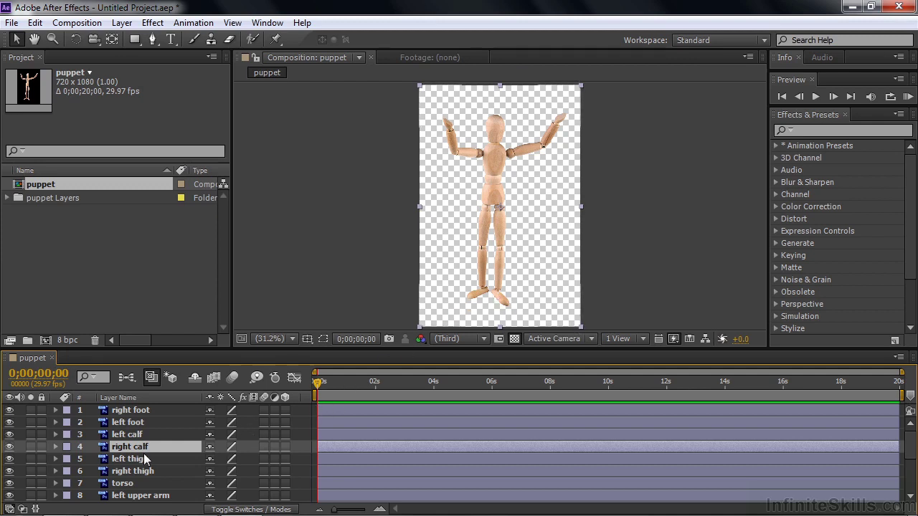
{"action": "key", "text": "r"}
{"action": "mouse_move", "coordinate": [224, 459]}
{"action": "left_mouse_down"}
{"action": "mouse_move", "coordinate": [265, 465]}
{"action": "mouse_move", "coordinate": [224, 464]}
{"action": "mouse_move", "coordinate": [247, 463]}
{"action": "mouse_move", "coordinate": [229, 471]}
{"action": "mouse_move", "coordinate": [237, 469]}
{"action": "left_mouse_up"}
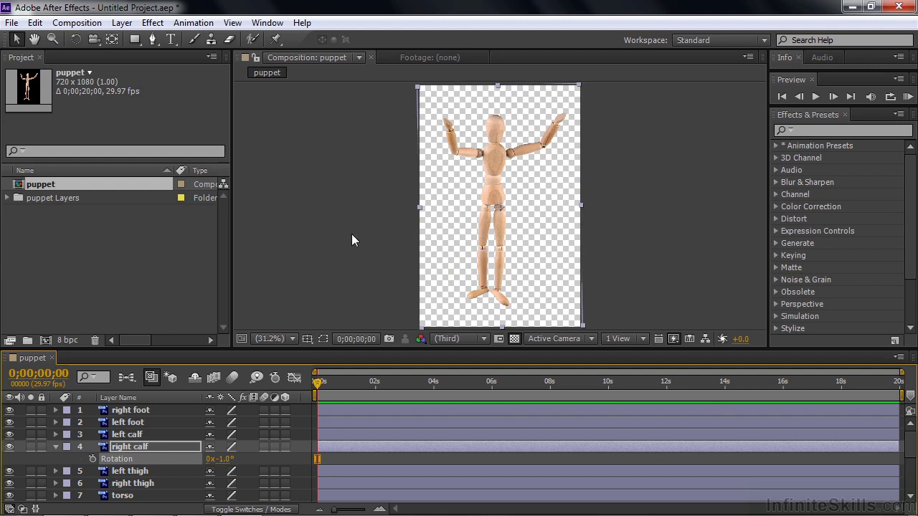
Delete the puppet composition and the puppet Layers folder from the project.
{"action": "left_click_drag", "start_coordinate": [99, 249], "coordinate": [25, 186]}
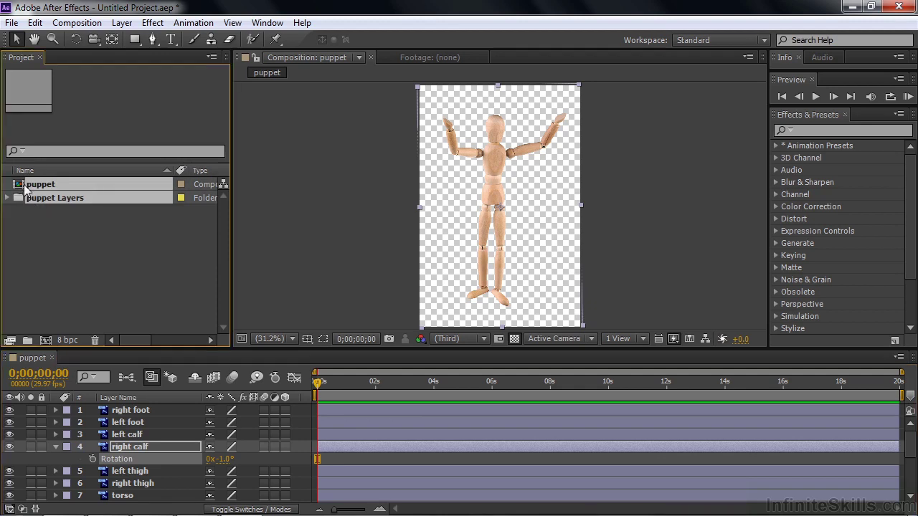
{"action": "key", "text": "Delete"}
{"action": "left_click", "coordinate": [531, 283]}
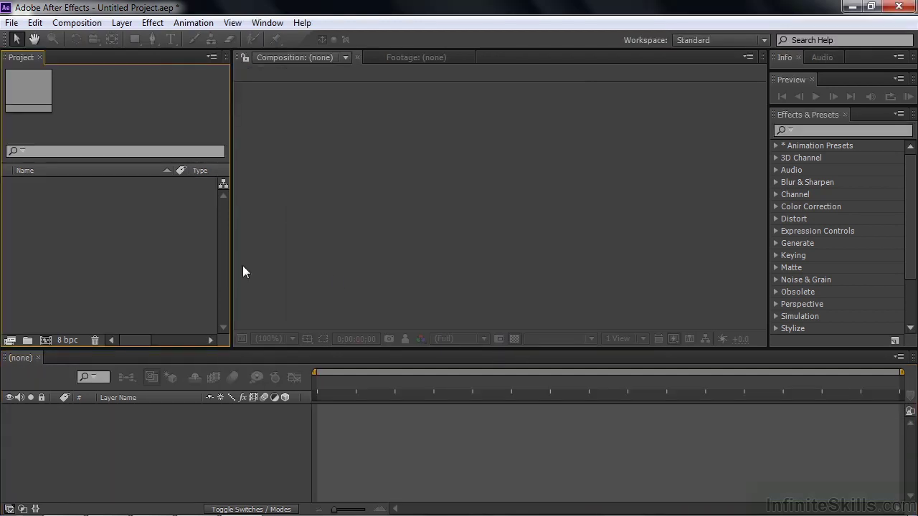
Import puppet.psd with import kind Composition - Retain Layer Sizes and Editable Layer Styles.
{"action": "double_click", "coordinate": [145, 248]}
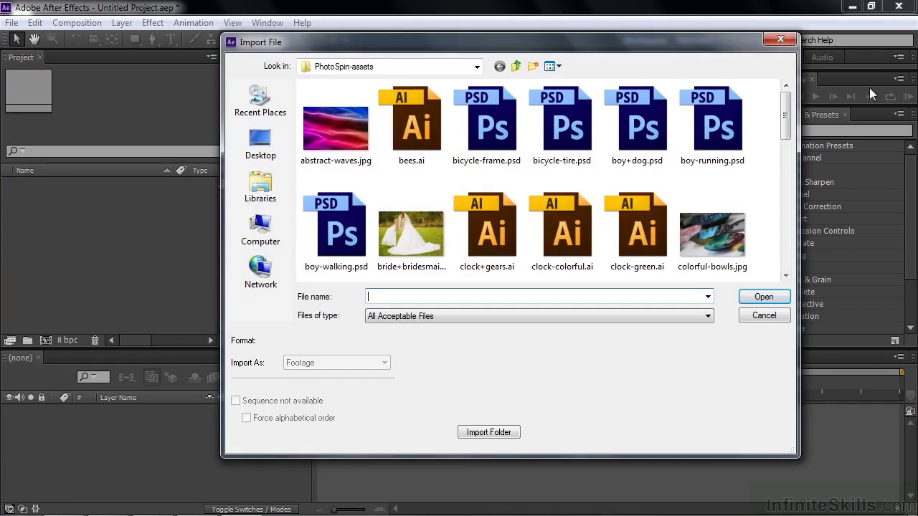
{"action": "left_click_drag", "start_coordinate": [788, 114], "coordinate": [785, 233]}
{"action": "double_click", "coordinate": [343, 188]}
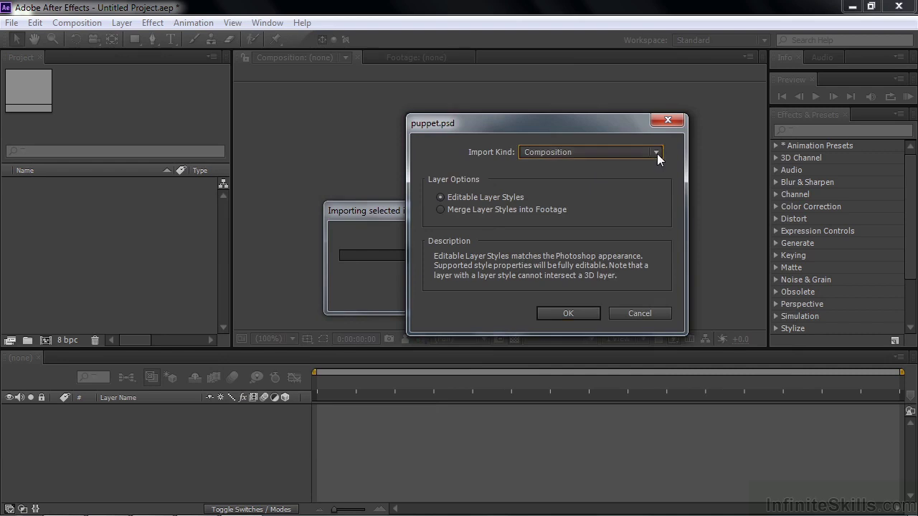
{"action": "left_click", "coordinate": [656, 153]}
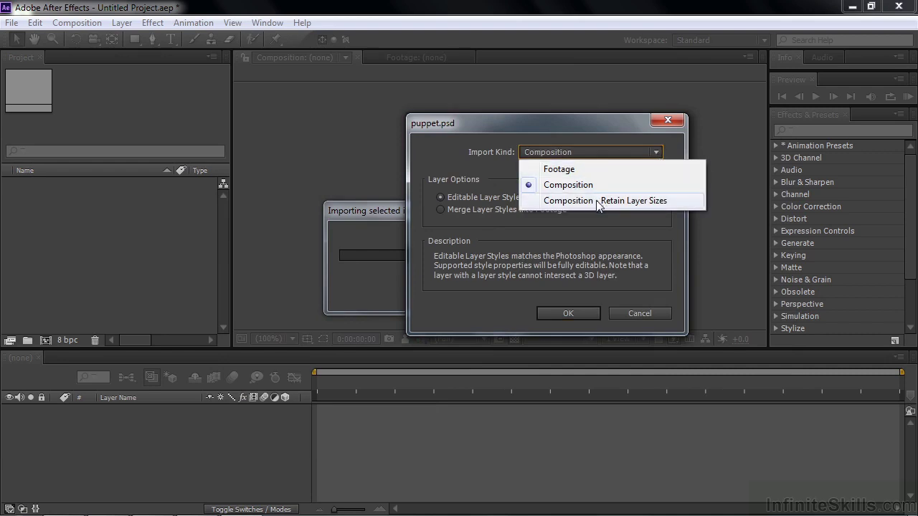
{"action": "left_click", "coordinate": [598, 202]}
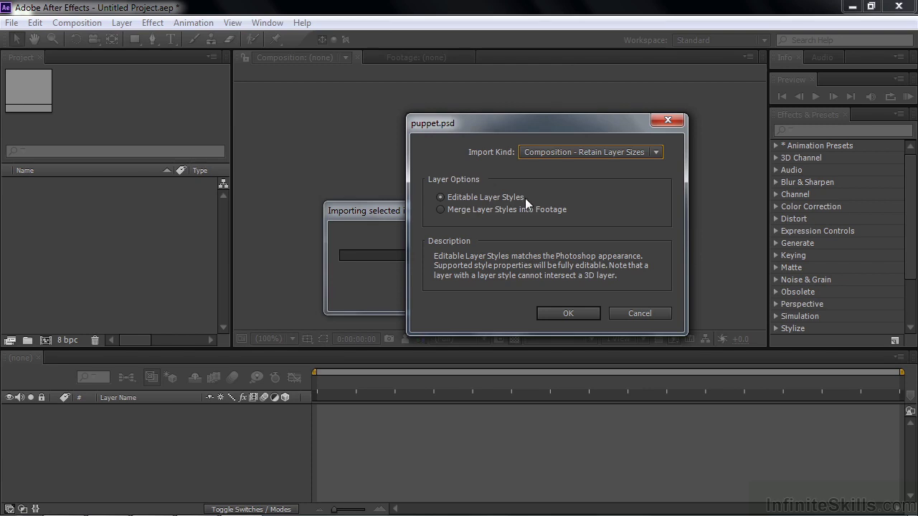
{"action": "left_click", "coordinate": [569, 312]}
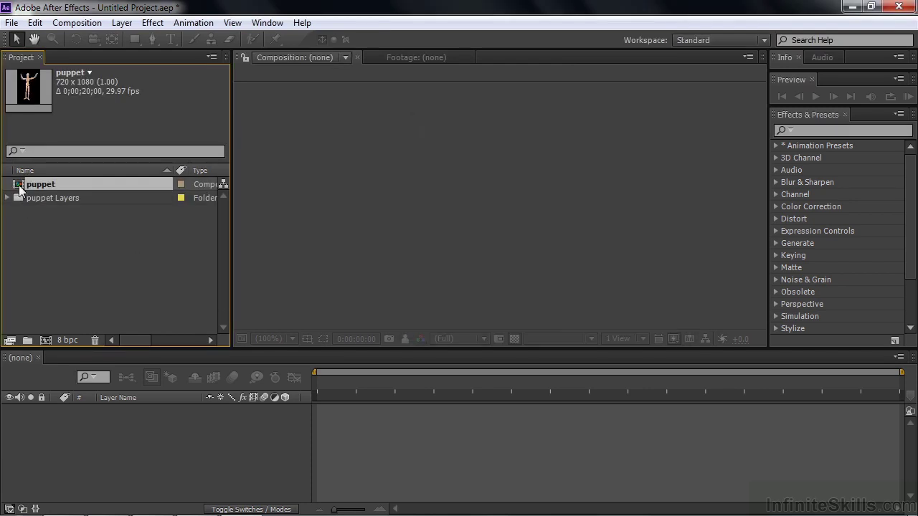
Open the puppet composition in the timeline and set the rotation of the right calf layer to -2.0°.
{"action": "double_click", "coordinate": [19, 188]}
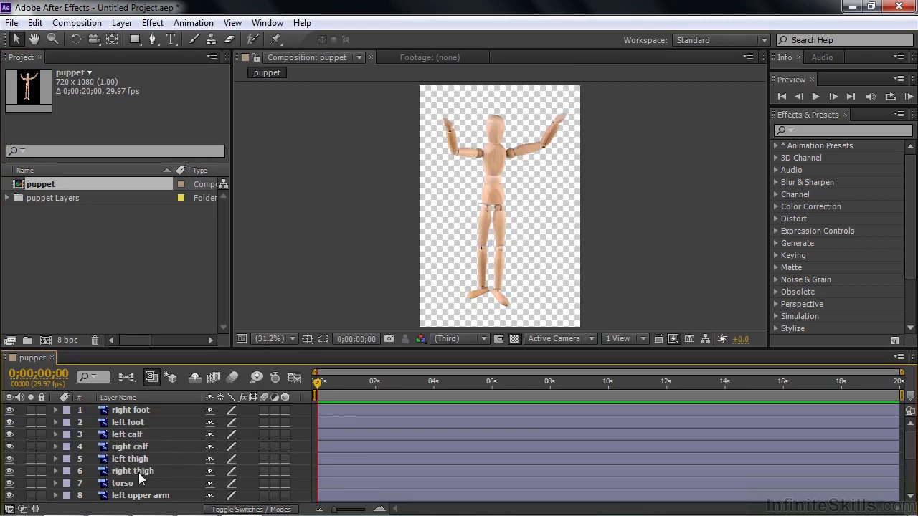
{"action": "left_click", "coordinate": [129, 446]}
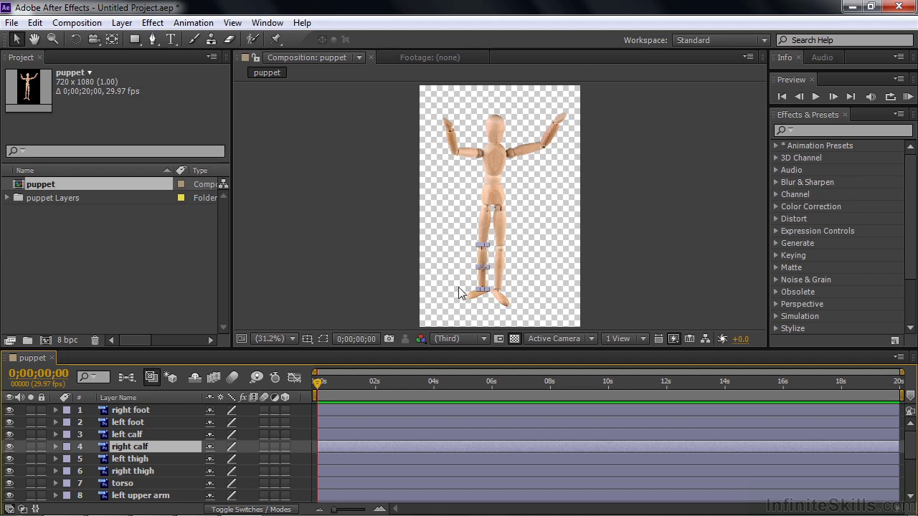
{"action": "key", "text": "r"}
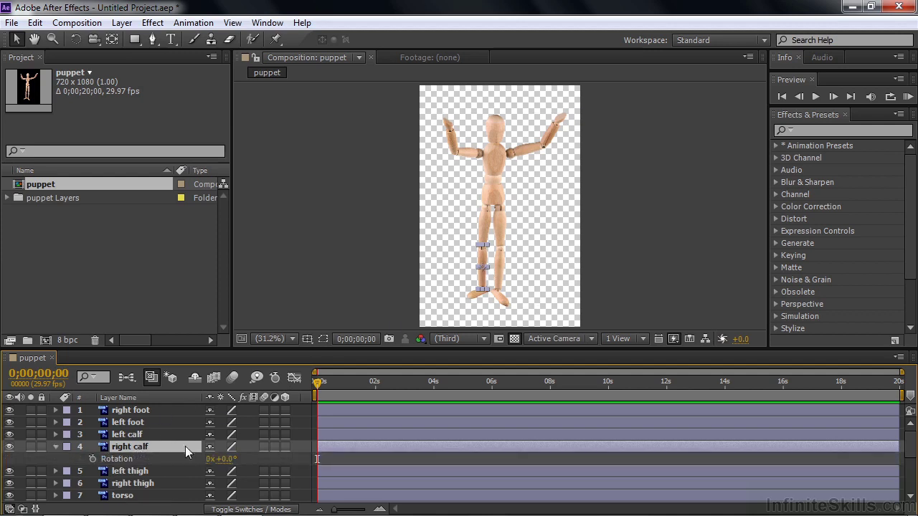
{"action": "left_click_drag", "start_coordinate": [237, 458], "coordinate": [221, 458]}
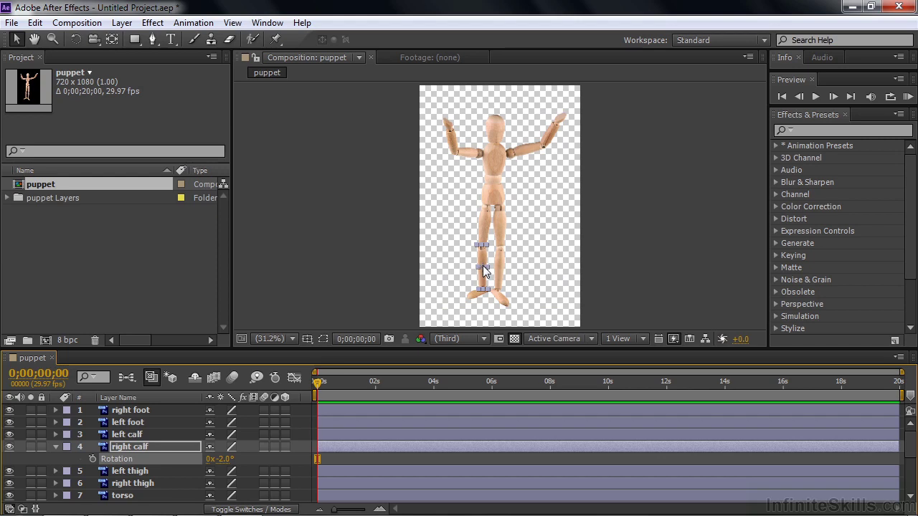
Import clock+gears.ai with import kind Composition and footage dimensions set to Document Size.
{"action": "double_click", "coordinate": [80, 247]}
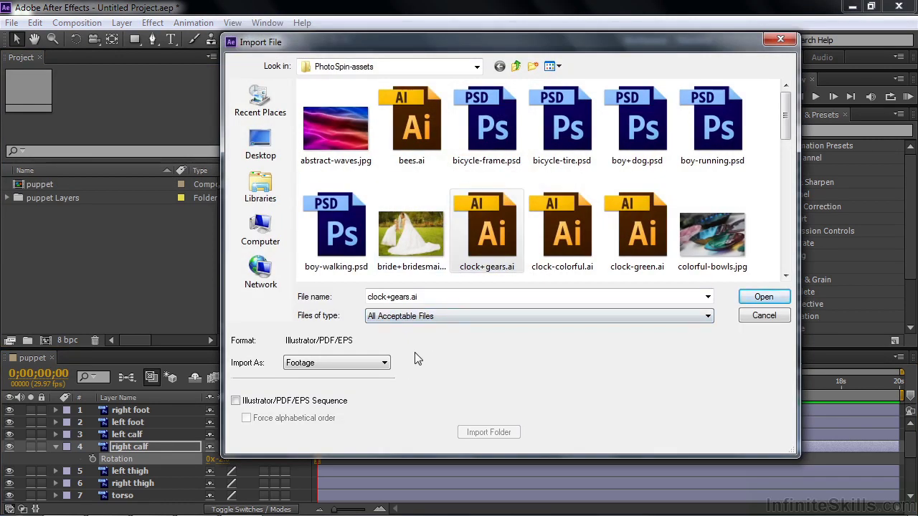
{"action": "left_click", "coordinate": [385, 363]}
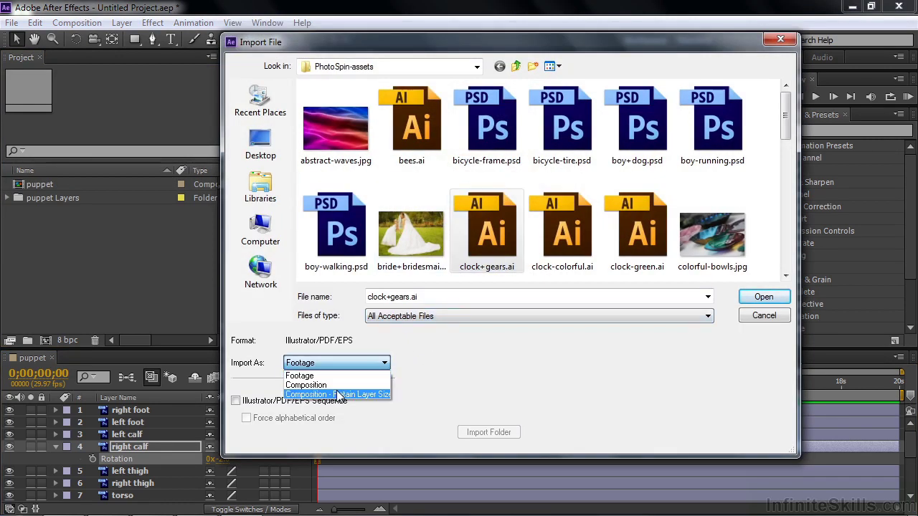
{"action": "left_click", "coordinate": [480, 369]}
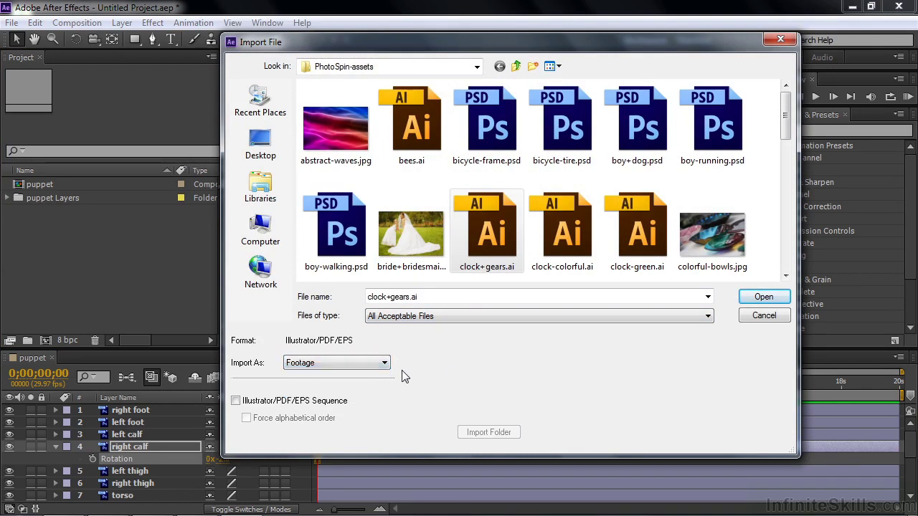
{"action": "double_click", "coordinate": [500, 230]}
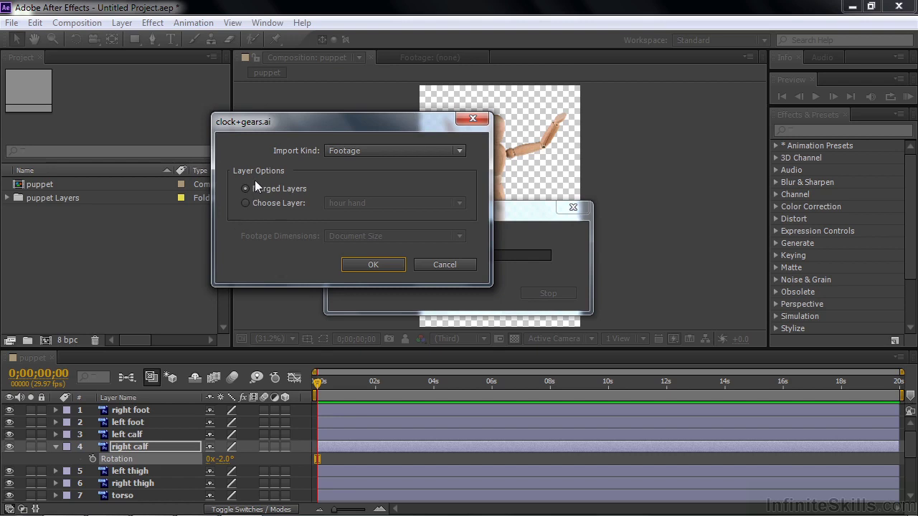
{"action": "left_click", "coordinate": [457, 150]}
{"action": "left_click", "coordinate": [391, 184]}
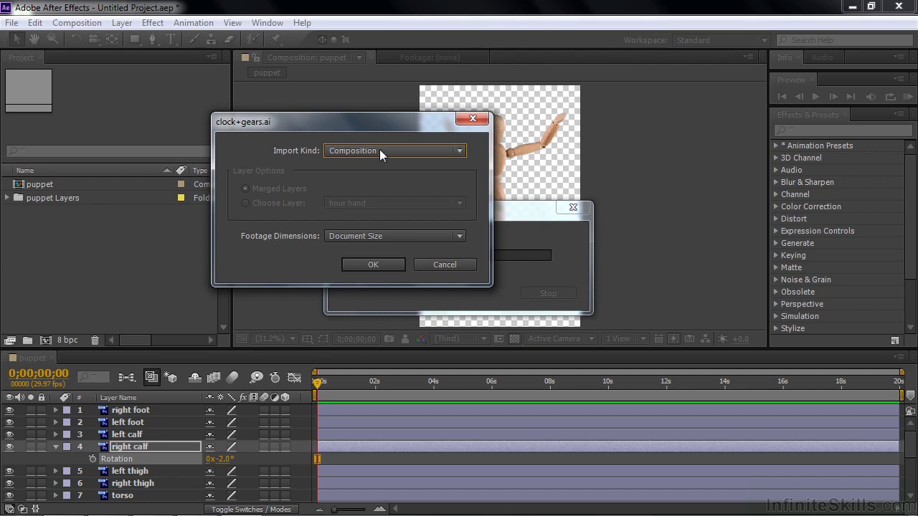
{"action": "left_click", "coordinate": [456, 237]}
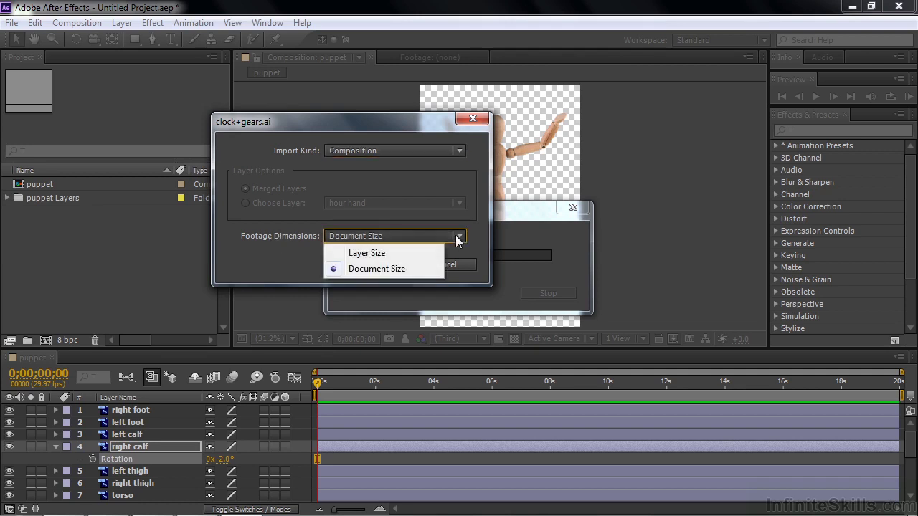
{"action": "left_click", "coordinate": [374, 271]}
{"action": "left_click", "coordinate": [374, 265]}
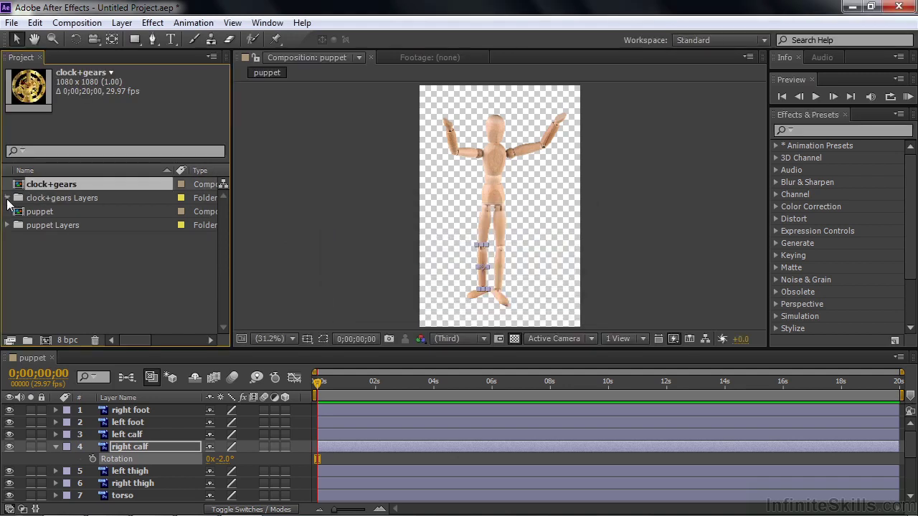
Check the contents of the clock+gears Layers folder, then open the clock+gears composition and look through its layers.
{"action": "left_click", "coordinate": [7, 198]}
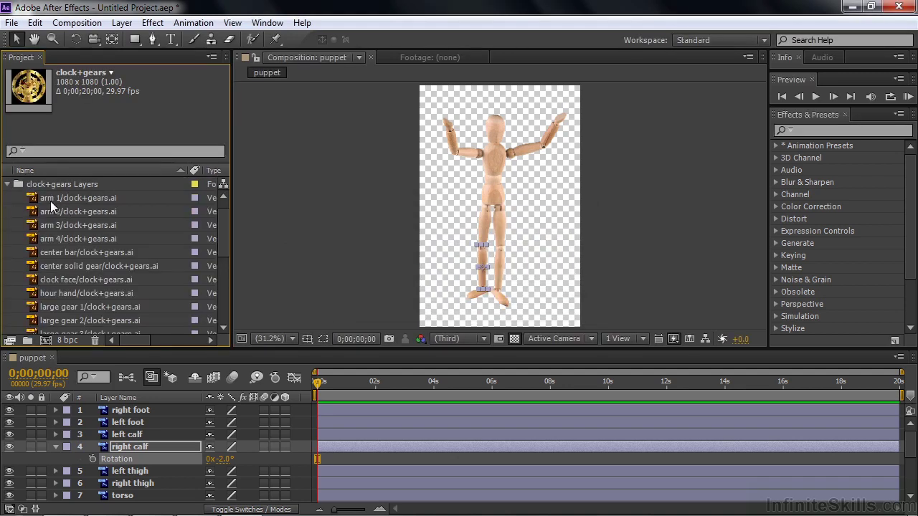
{"action": "left_click", "coordinate": [7, 185]}
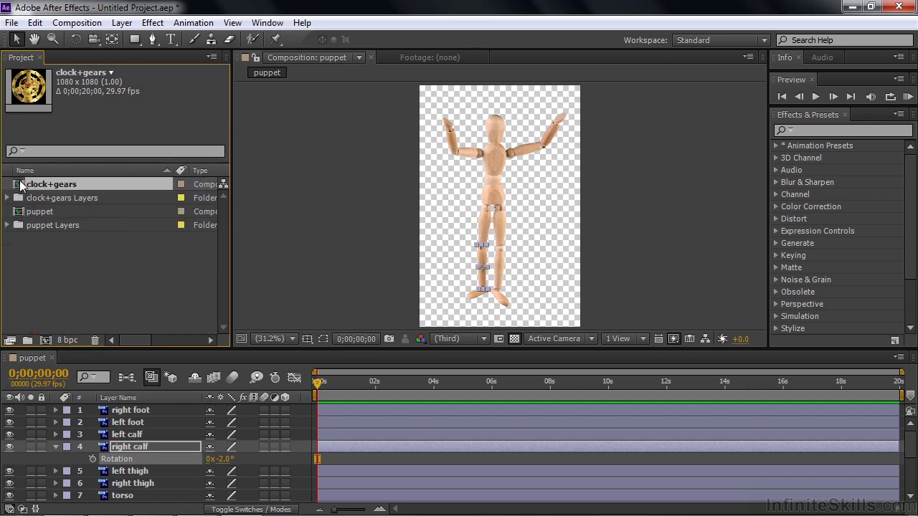
{"action": "double_click", "coordinate": [20, 185]}
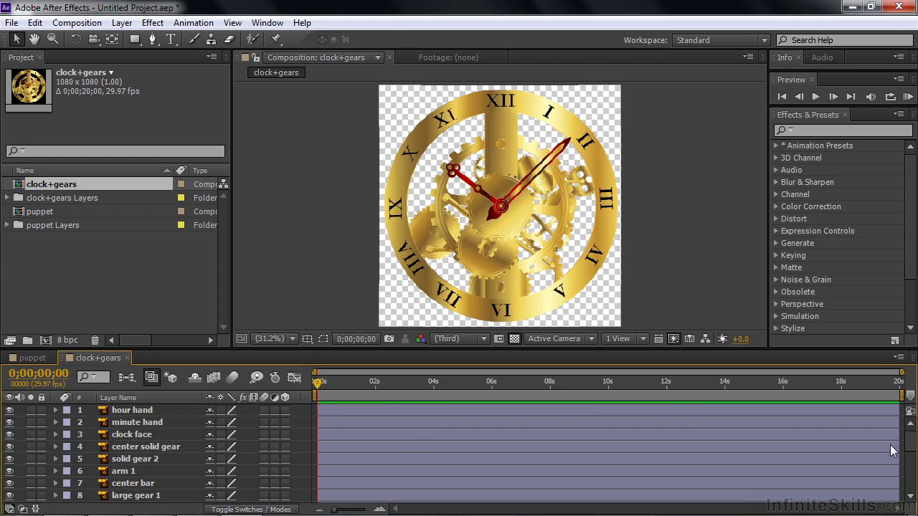
{"action": "left_click_drag", "start_coordinate": [910, 445], "coordinate": [907, 461]}
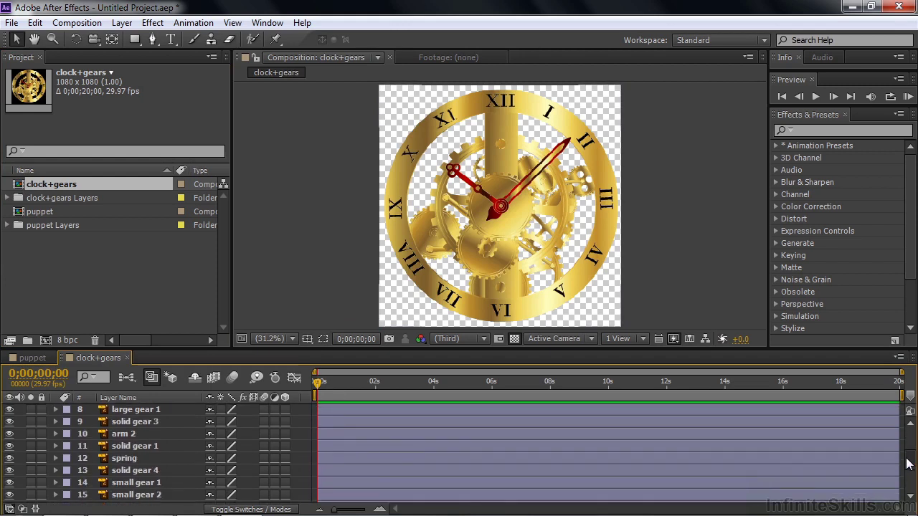
Nudge the solid gear 1 layer slightly downward and try out its rotation.
{"action": "left_click", "coordinate": [141, 447]}
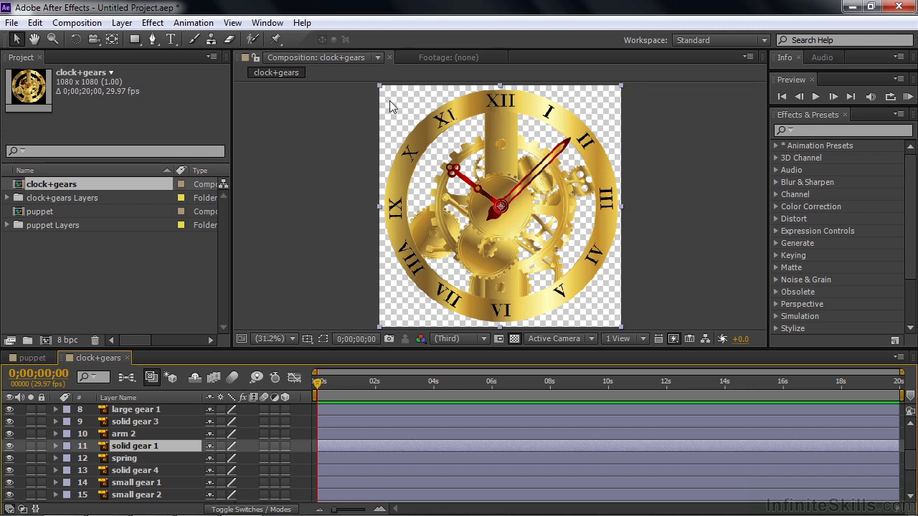
{"action": "mouse_move", "coordinate": [404, 105]}
{"action": "left_mouse_down"}
{"action": "mouse_move", "coordinate": [424, 129]}
{"action": "mouse_move", "coordinate": [404, 109]}
{"action": "left_mouse_up"}
{"action": "left_click", "coordinate": [195, 445]}
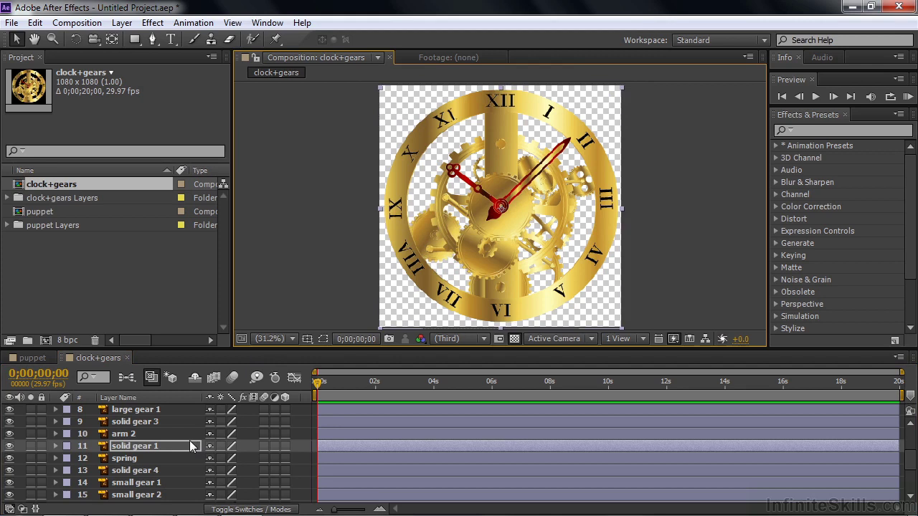
{"action": "key", "text": "r"}
{"action": "mouse_move", "coordinate": [223, 458]}
{"action": "left_mouse_down"}
{"action": "mouse_move", "coordinate": [304, 466]}
{"action": "mouse_move", "coordinate": [159, 458]}
{"action": "mouse_move", "coordinate": [215, 451]}
{"action": "left_mouse_up"}
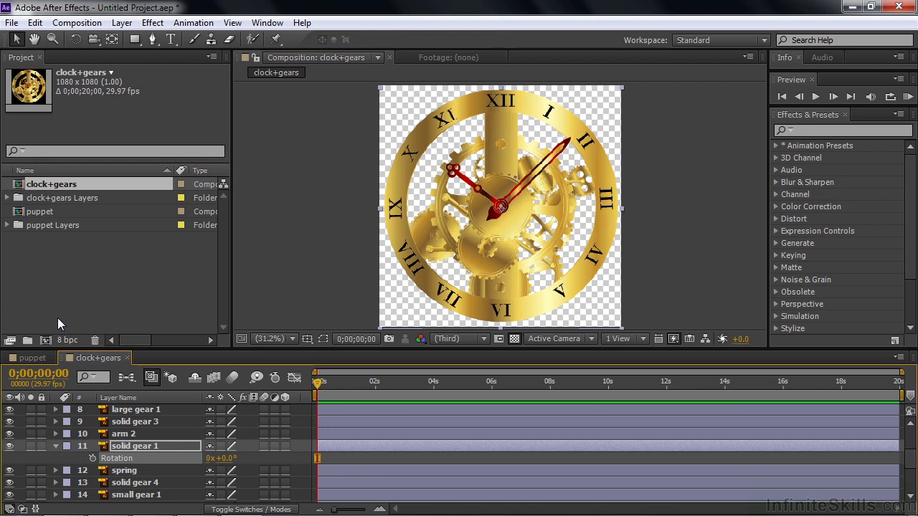
Delete the clock+gears and puppet compositions together with their layer folders from the project.
{"action": "left_click_drag", "start_coordinate": [96, 254], "coordinate": [25, 184]}
{"action": "key", "text": "Delete"}
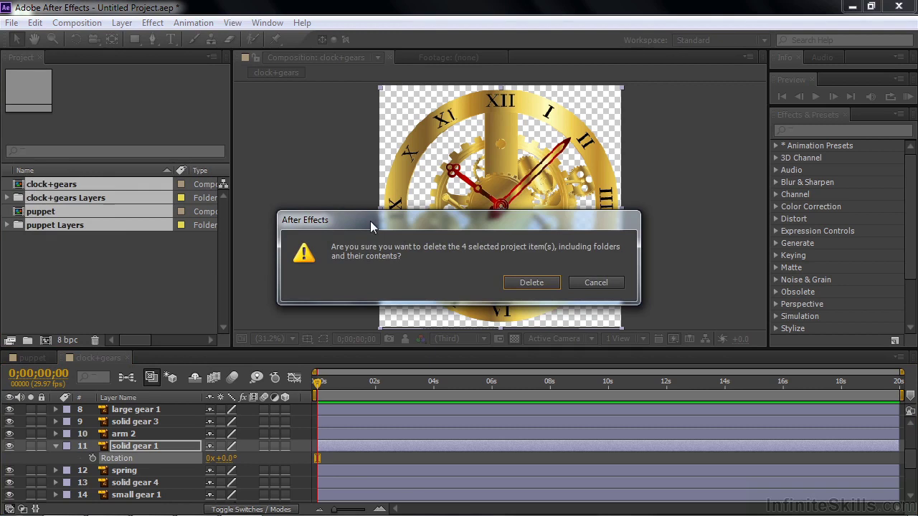
{"action": "left_click", "coordinate": [537, 281]}
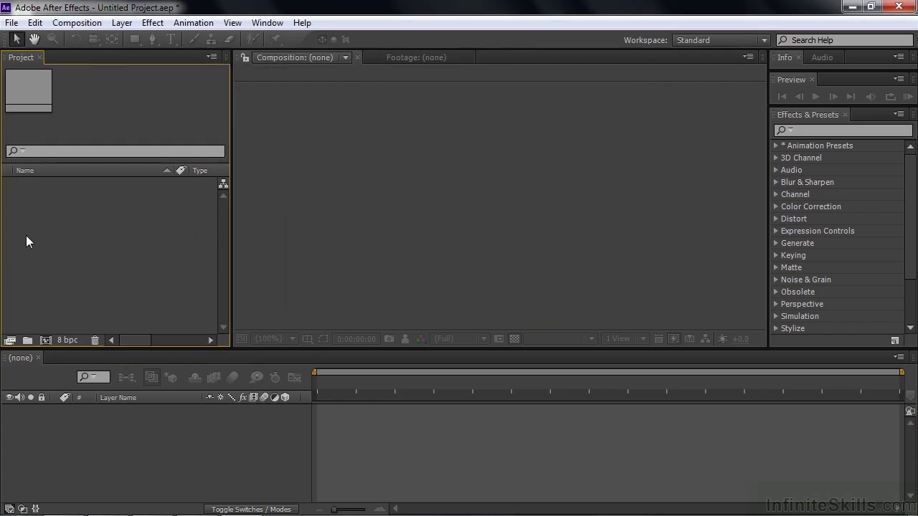
Import clock+gears.ai with import kind Composition and footage dimensions set to Layer Size.
{"action": "double_click", "coordinate": [65, 251]}
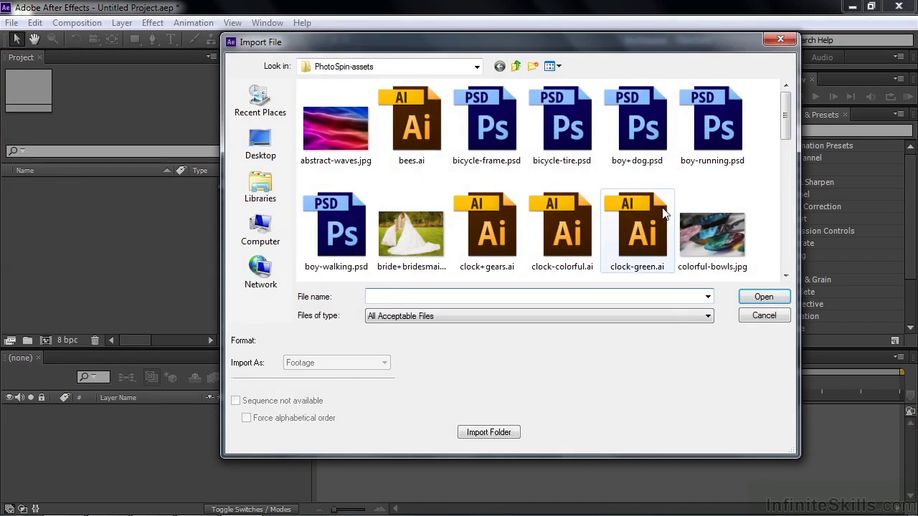
{"action": "double_click", "coordinate": [495, 236]}
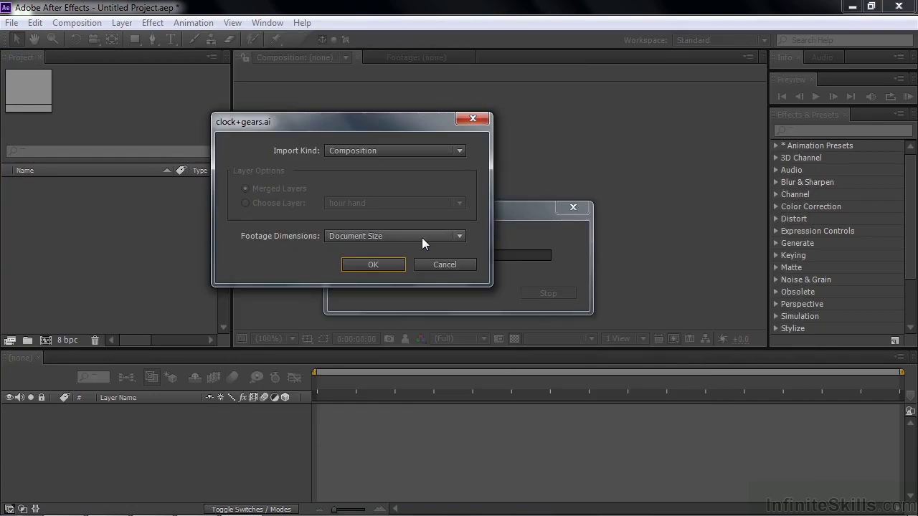
{"action": "left_click", "coordinate": [459, 236]}
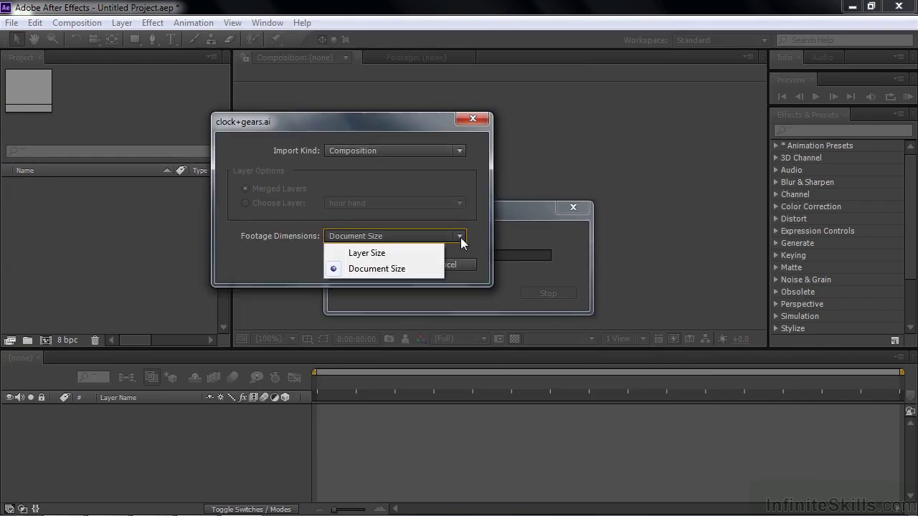
{"action": "left_click", "coordinate": [382, 253]}
{"action": "left_click", "coordinate": [384, 262]}
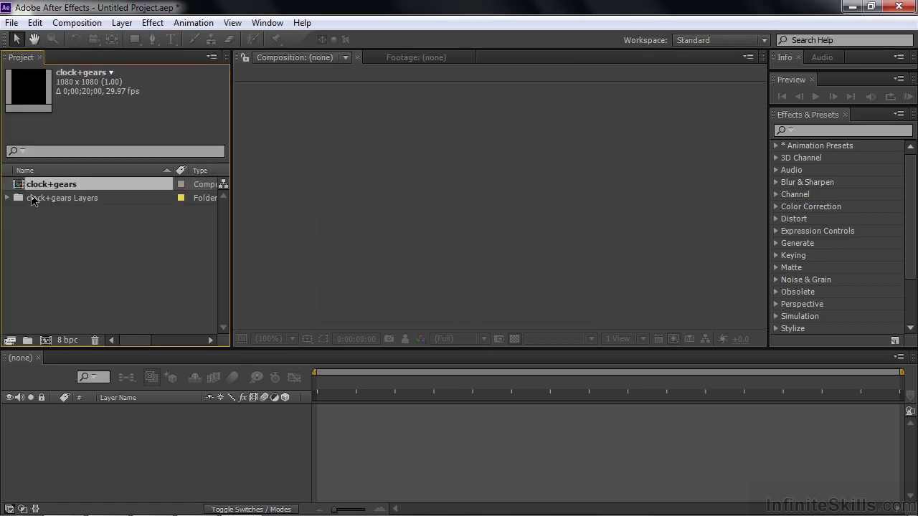
Open the clock+gears composition in the timeline and set the rotation of the solid gear 1 layer to -8.0°.
{"action": "double_click", "coordinate": [20, 187]}
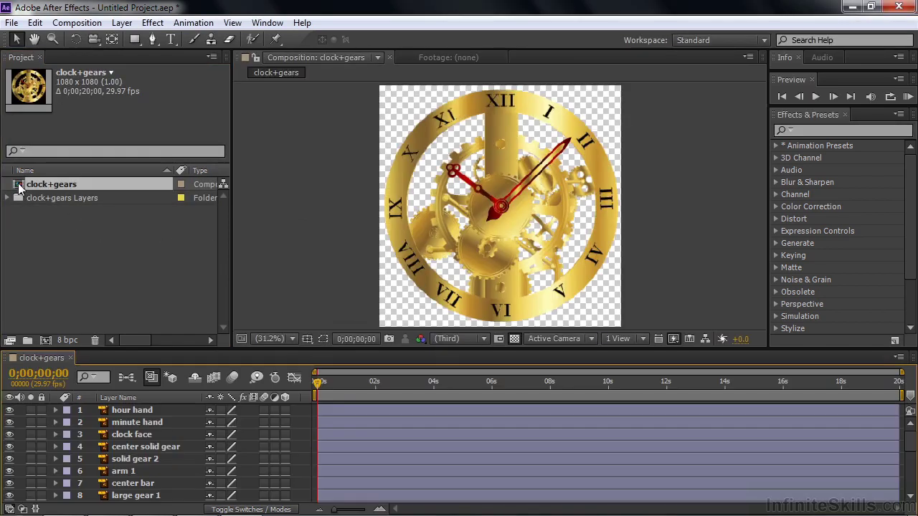
{"action": "scroll", "coordinate": [903, 445], "scroll_direction": "down", "scroll_amount": 6}
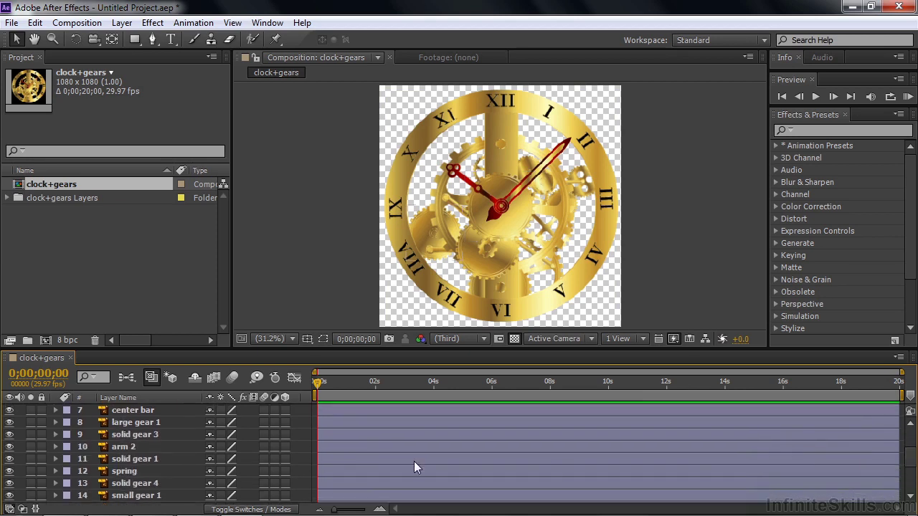
{"action": "left_click", "coordinate": [118, 460]}
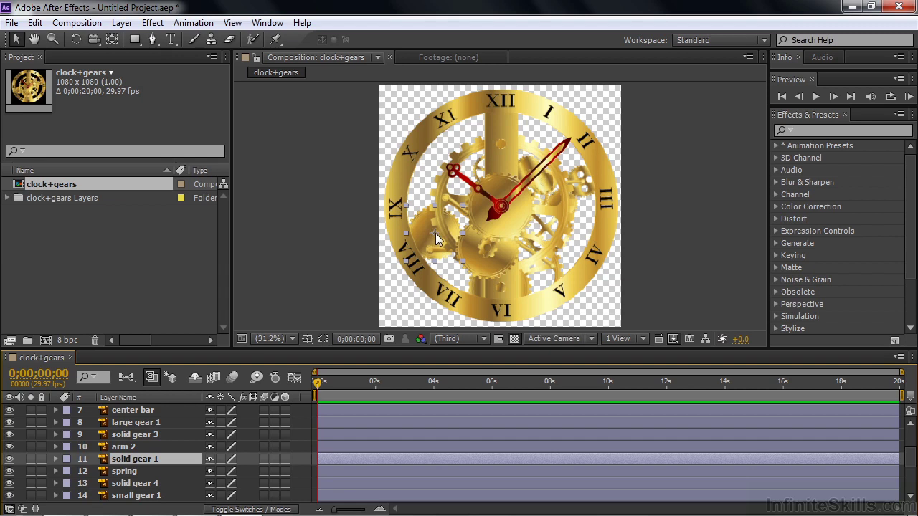
{"action": "key", "text": "r"}
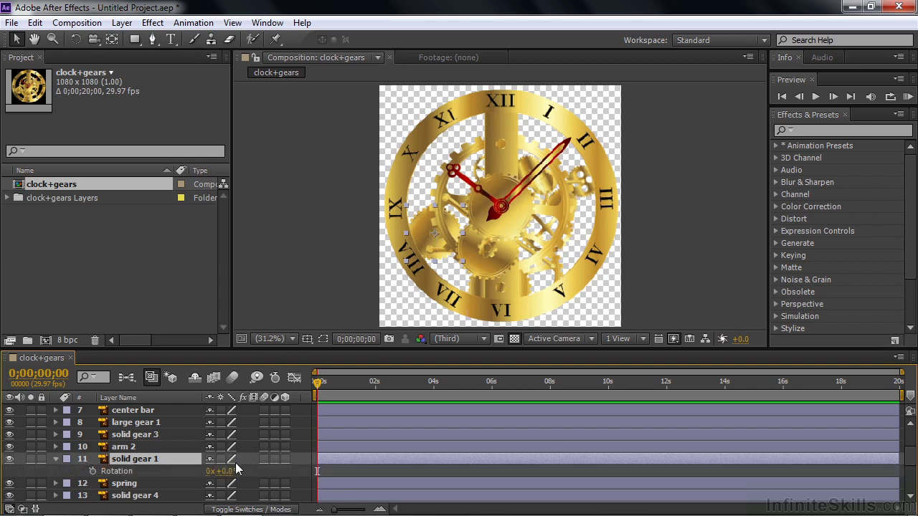
{"action": "mouse_move", "coordinate": [227, 472]}
{"action": "left_mouse_down"}
{"action": "mouse_move", "coordinate": [302, 469]}
{"action": "mouse_move", "coordinate": [218, 472]}
{"action": "left_mouse_up"}
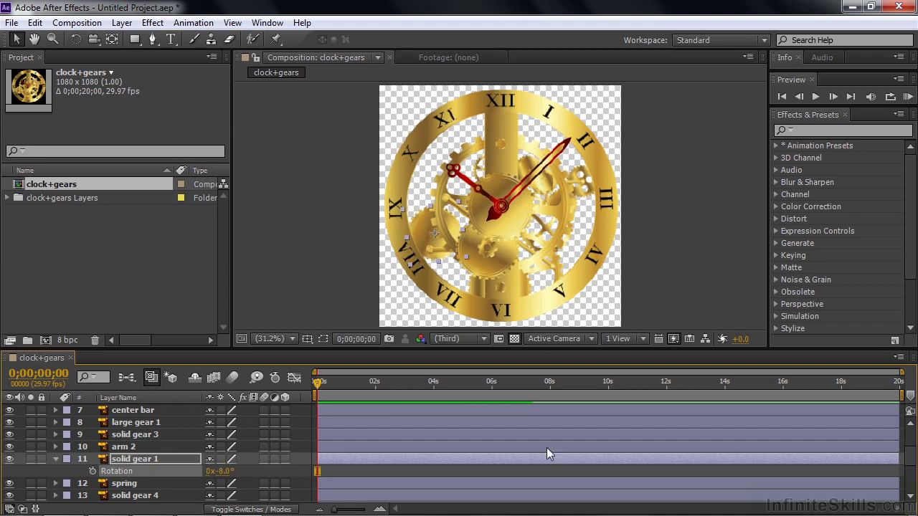
Show the rotation of the hour hand layer and set it to 17.0°.
{"action": "scroll", "coordinate": [912, 461], "scroll_direction": "up", "scroll_amount": 3}
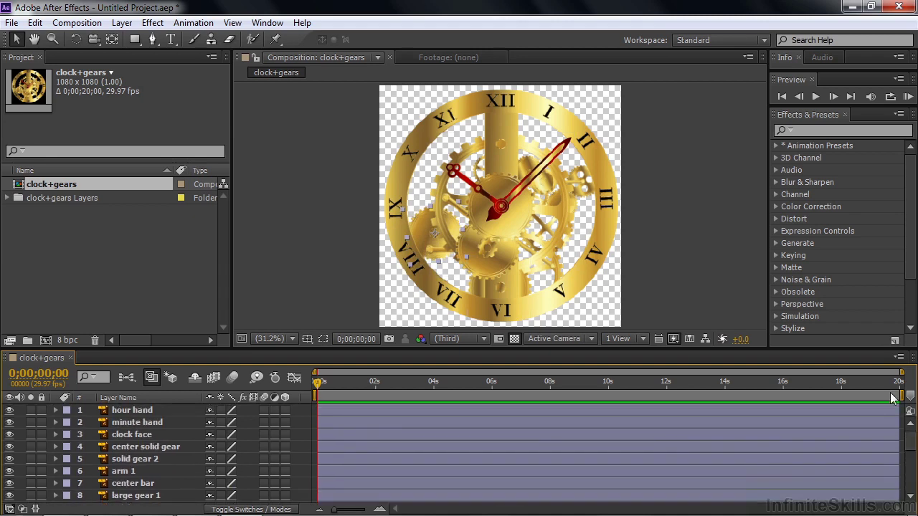
{"action": "left_click", "coordinate": [129, 413]}
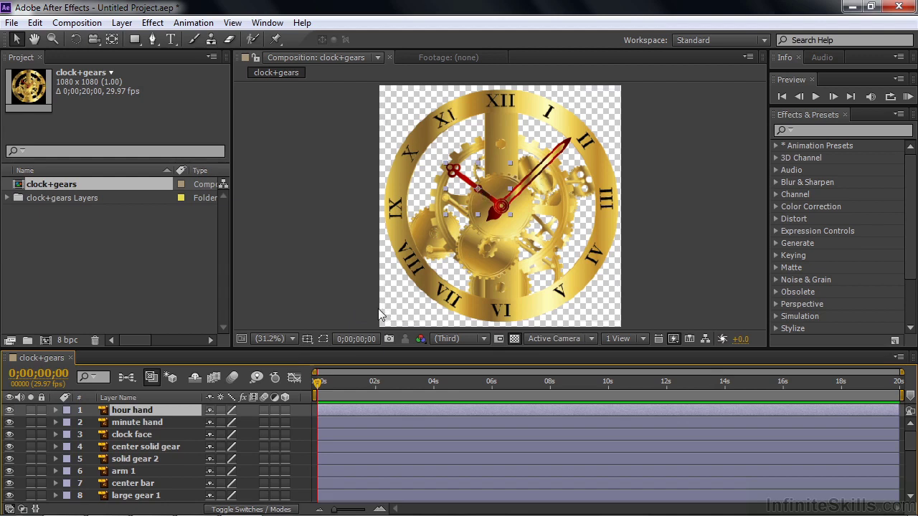
{"action": "key", "text": "r"}
{"action": "left_click_drag", "start_coordinate": [221, 422], "coordinate": [414, 337]}
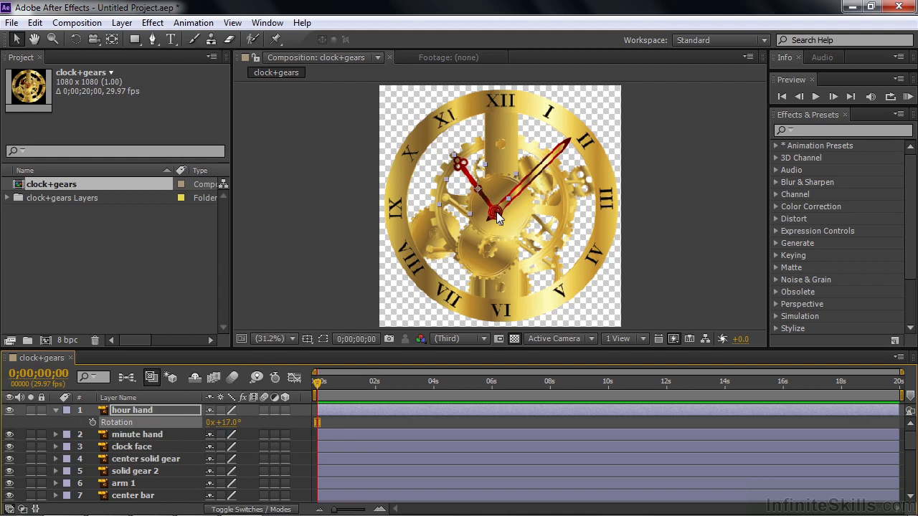